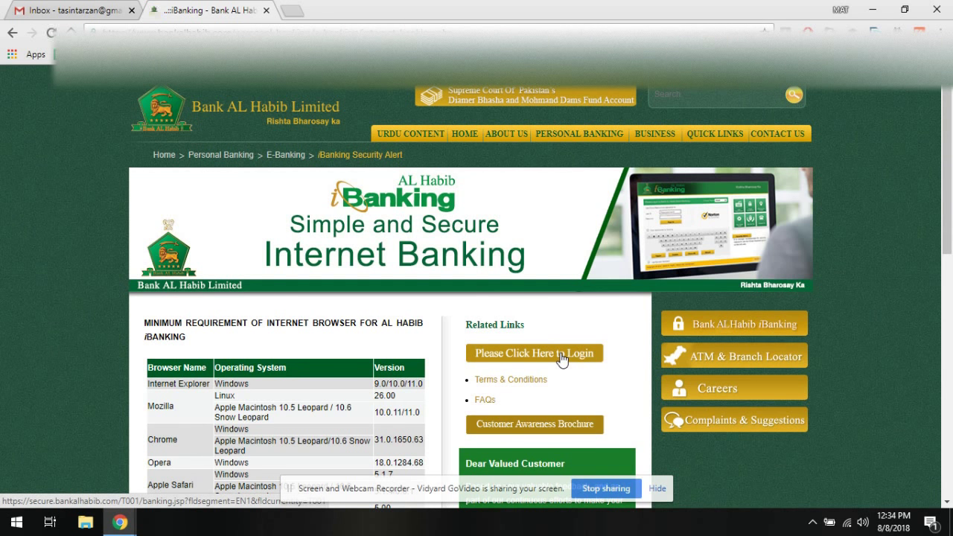
pyautogui.click(562, 355)
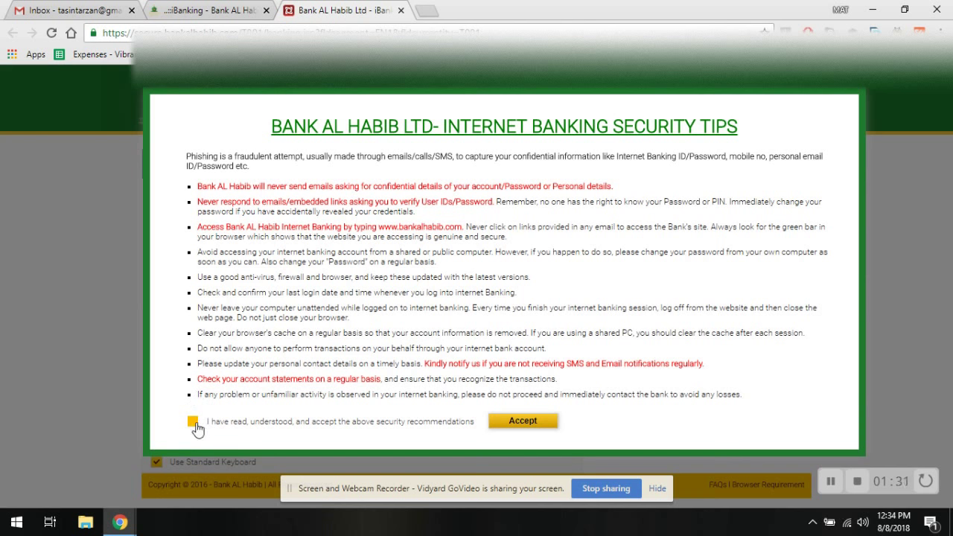
pyautogui.click(193, 422)
pyautogui.click(521, 421)
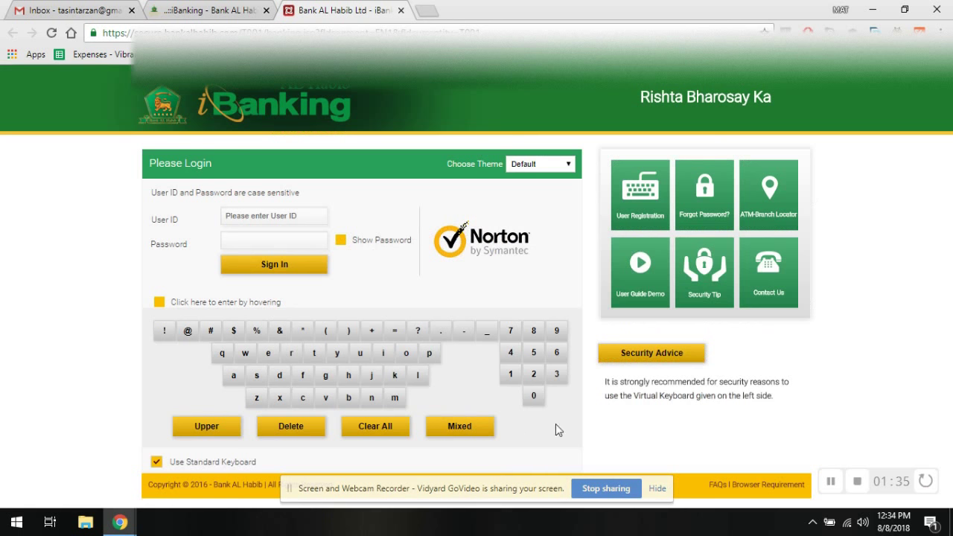
pyautogui.click(273, 215)
pyautogui.click(272, 237)
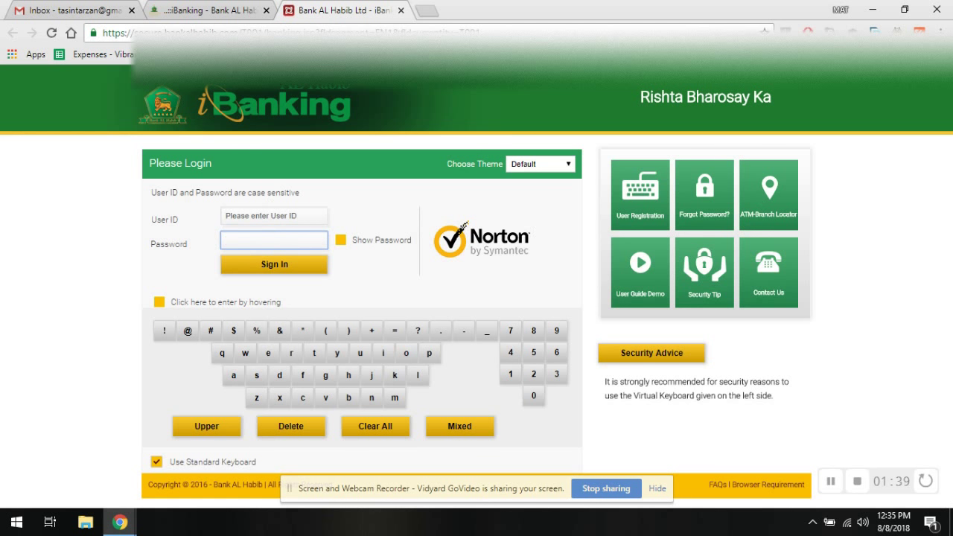
pyautogui.click(270, 216)
pyautogui.click(271, 243)
pyautogui.click(269, 210)
pyautogui.click(267, 241)
pyautogui.click(267, 210)
pyautogui.click(267, 241)
pyautogui.click(266, 218)
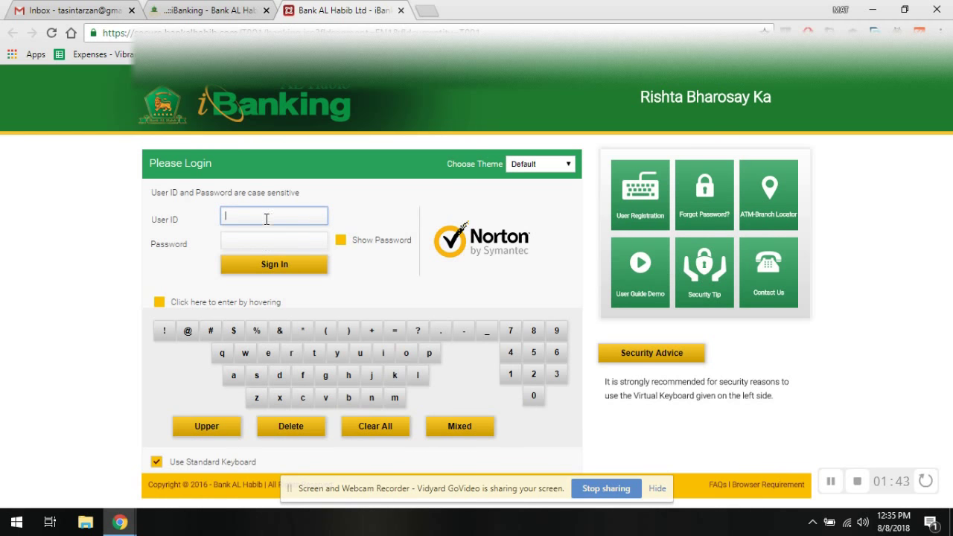
pyautogui.click(266, 238)
pyautogui.click(266, 217)
pyautogui.click(266, 238)
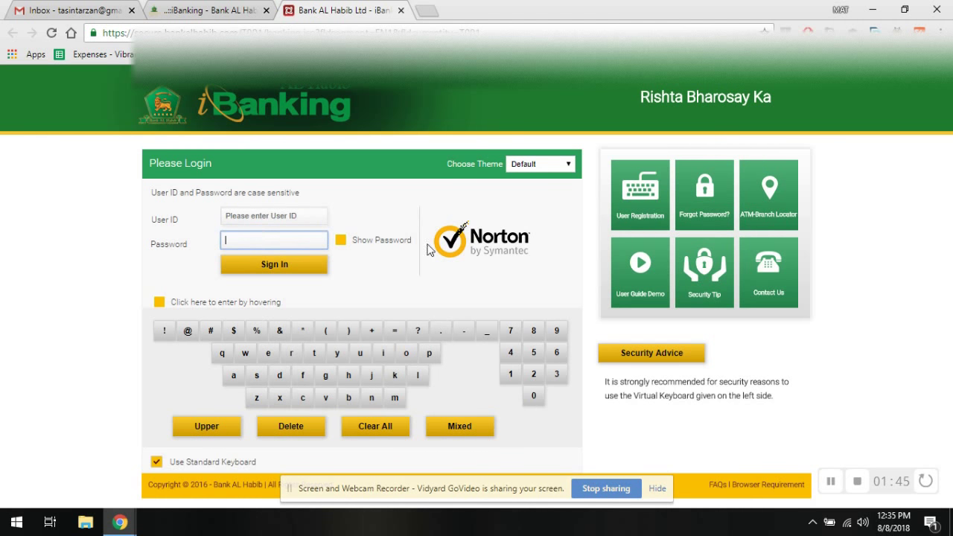
pyautogui.click(831, 481)
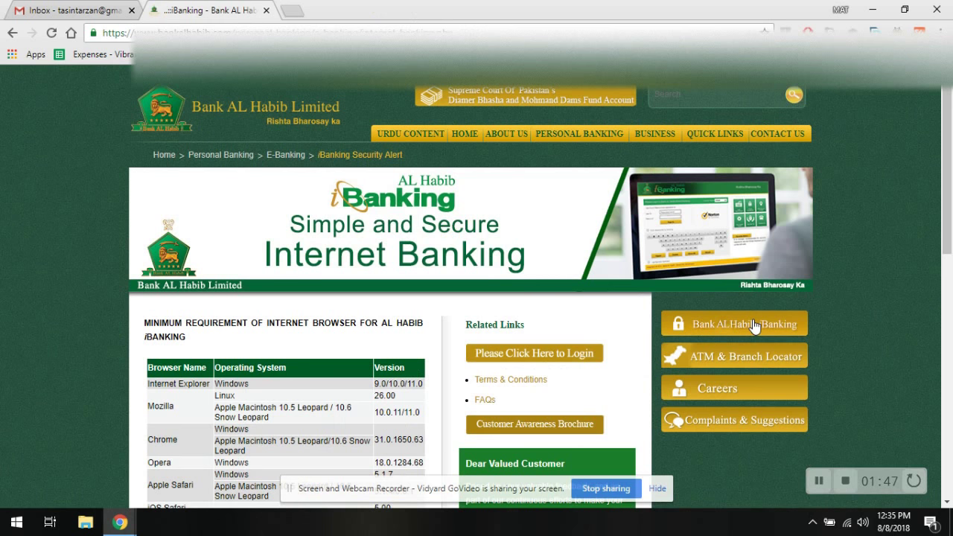
# Bring the signed-in Bank AL Habib window forward from the Chrome taskbar and maximize it.
pyautogui.click(119, 522)
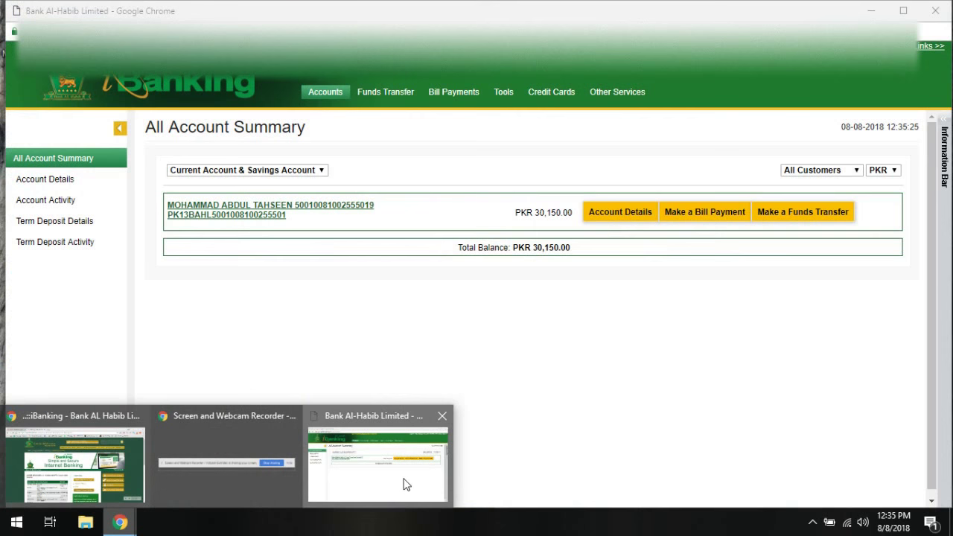
pyautogui.click(404, 483)
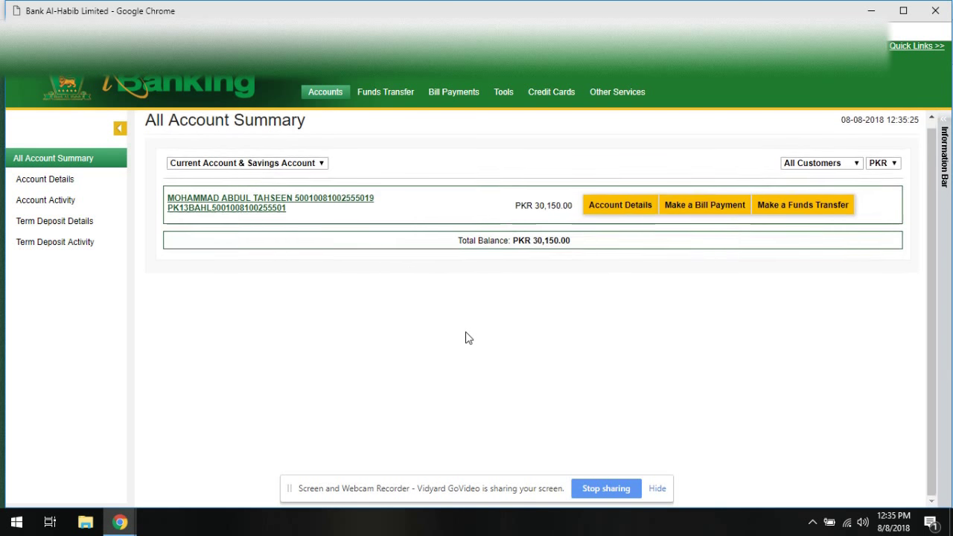
pyautogui.click(903, 11)
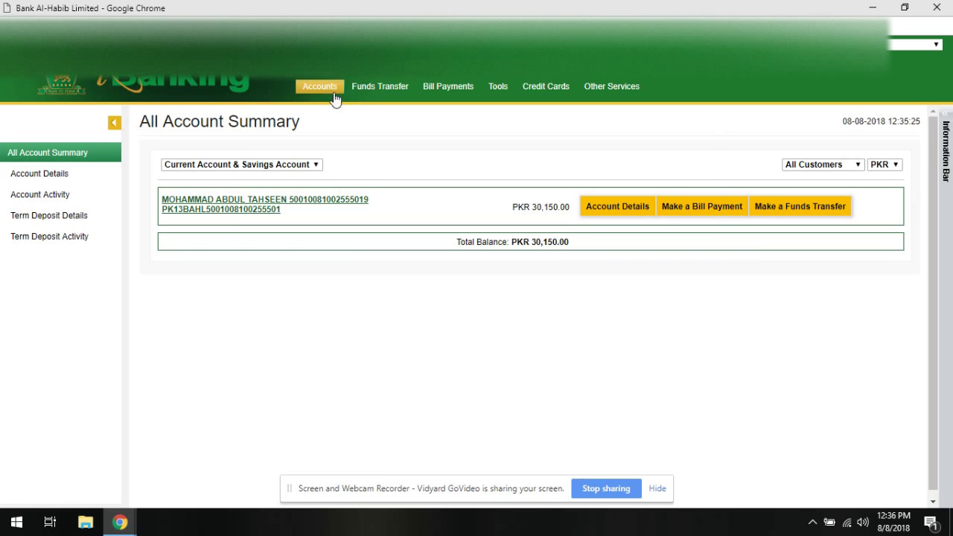
# Open Funds Transfer > To Any BAHL Account with the customer's own account as From Account.
pyautogui.click(384, 90)
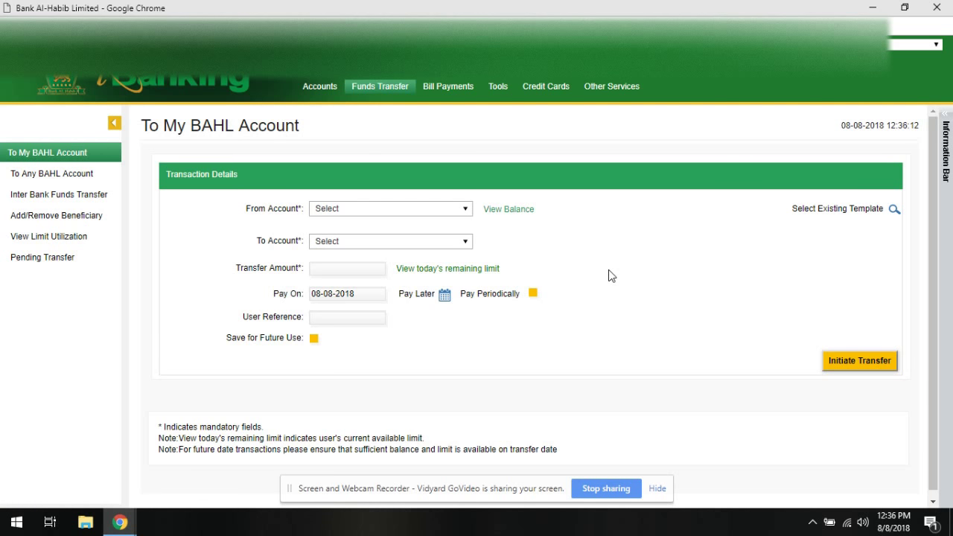
pyautogui.click(81, 183)
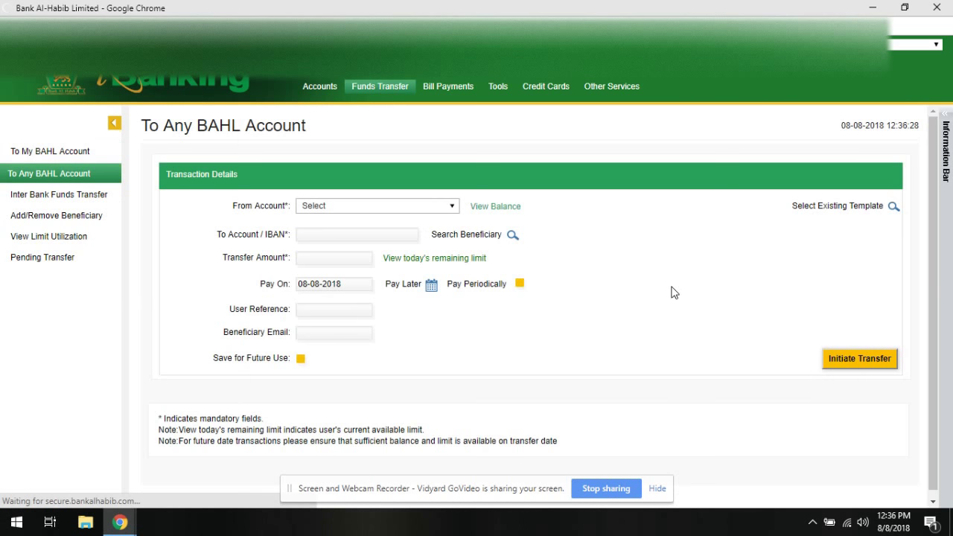
pyautogui.click(392, 214)
pyautogui.click(380, 292)
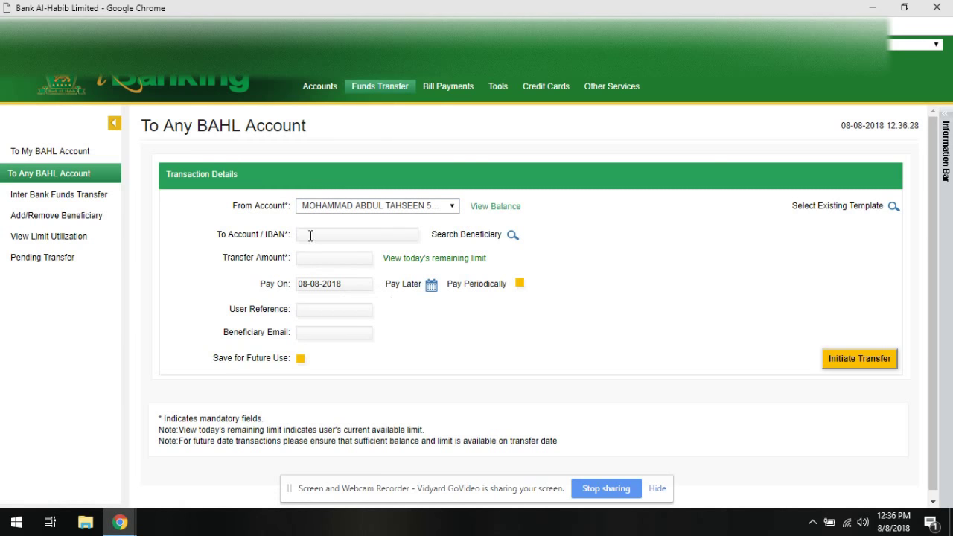
pyautogui.click(308, 209)
pyautogui.click(746, 293)
pyautogui.click(328, 210)
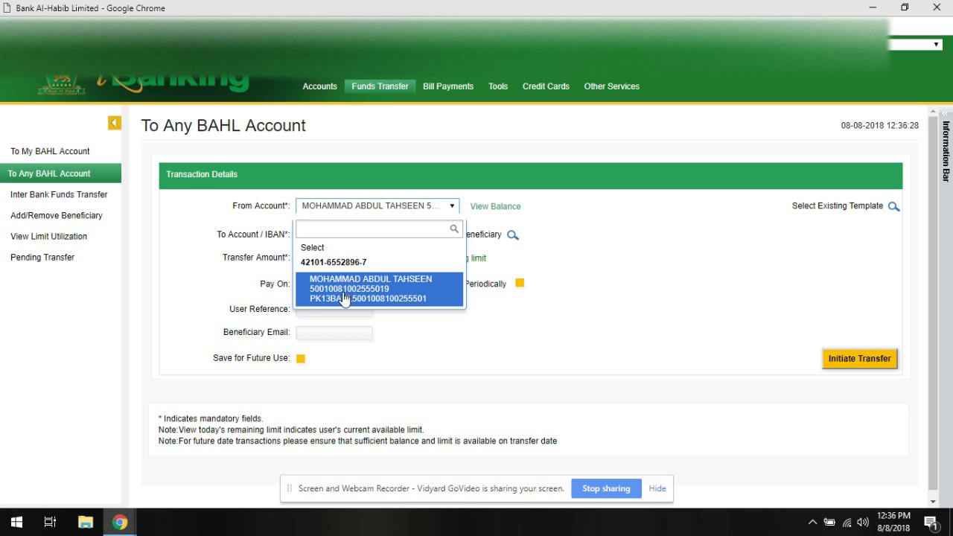
pyautogui.click(397, 289)
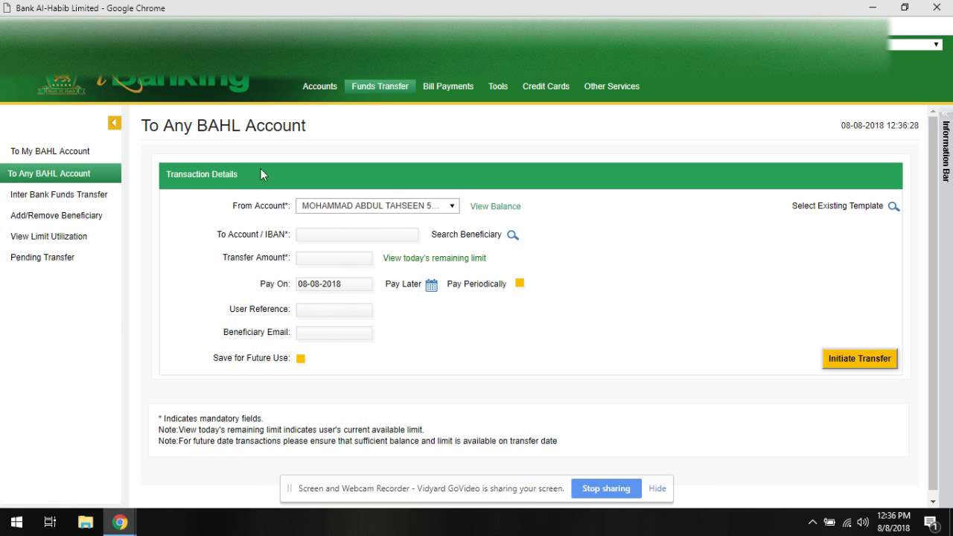
pyautogui.click(313, 234)
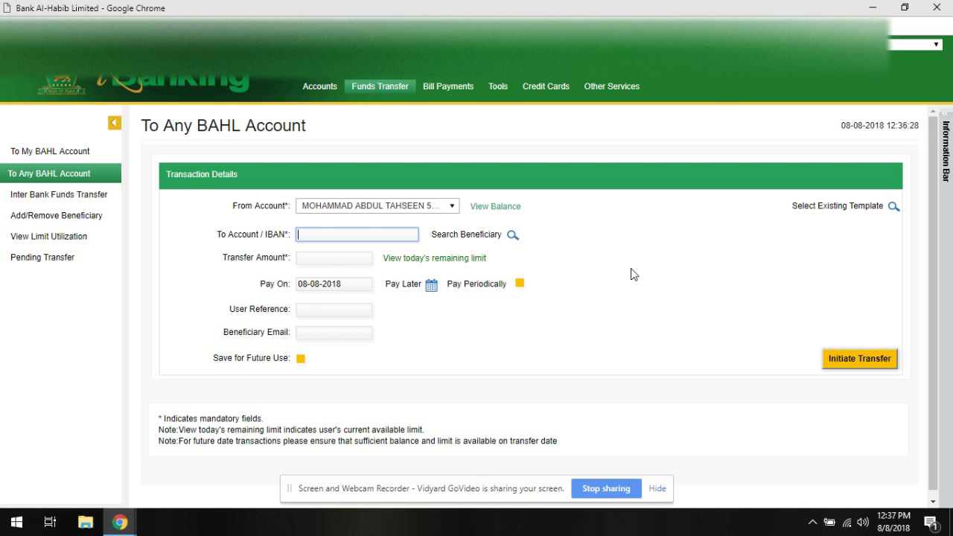
# Enter the destination account number, a 100 PKR amount and the beneficiary's e-mail, then initiate the transfer.
pyautogui.click(334, 238)
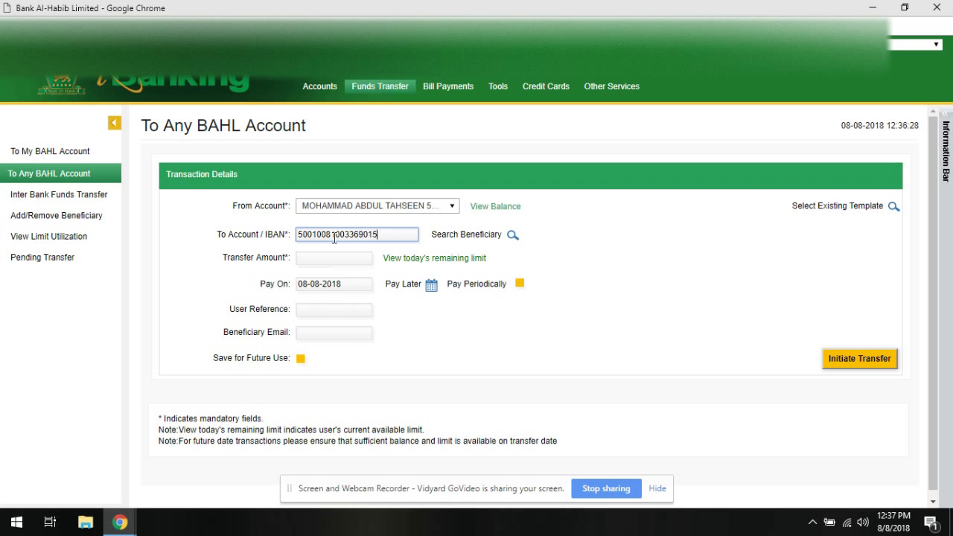
pyautogui.click(325, 263)
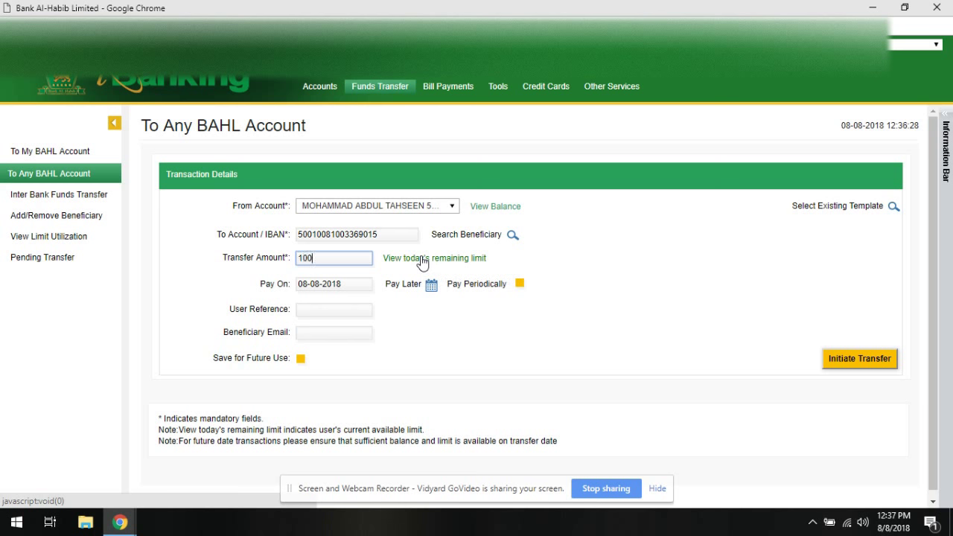
pyautogui.click(358, 334)
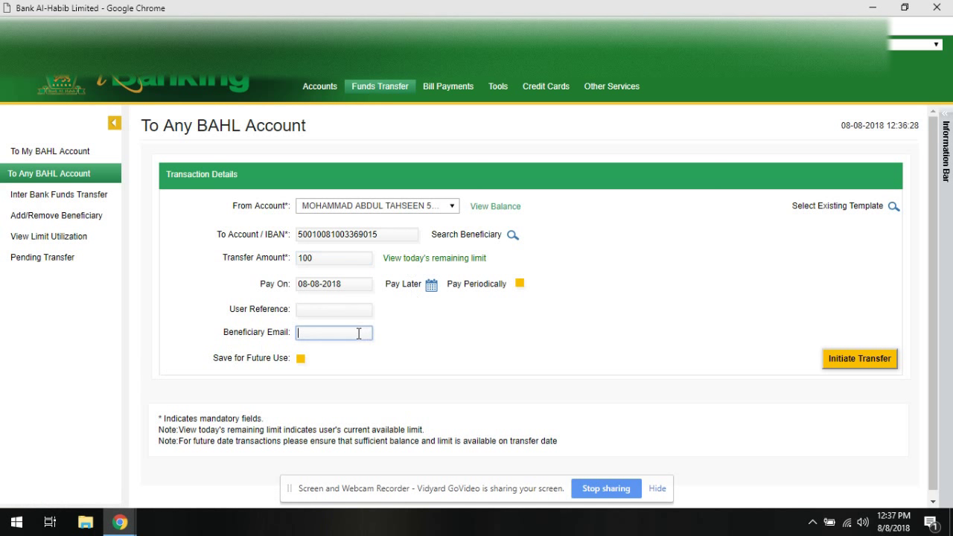
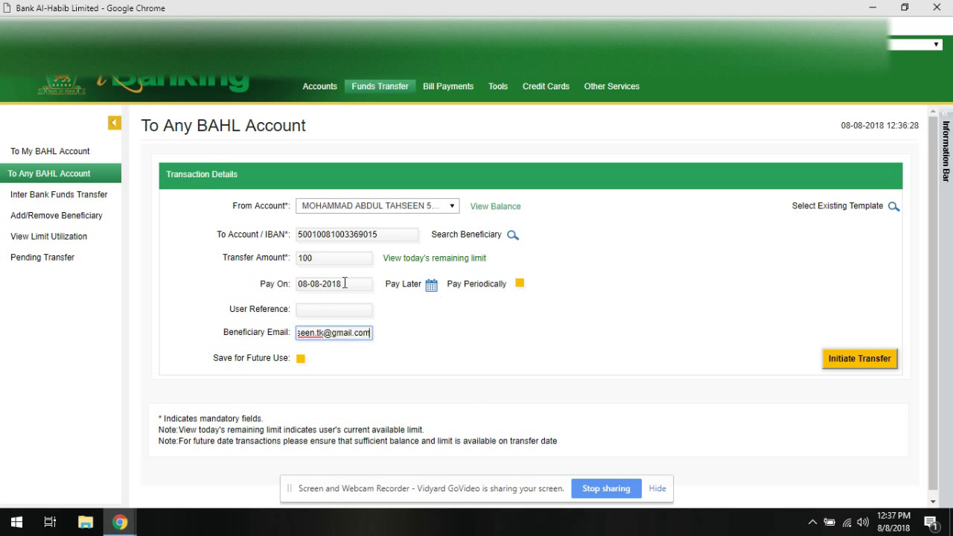
pyautogui.click(382, 235)
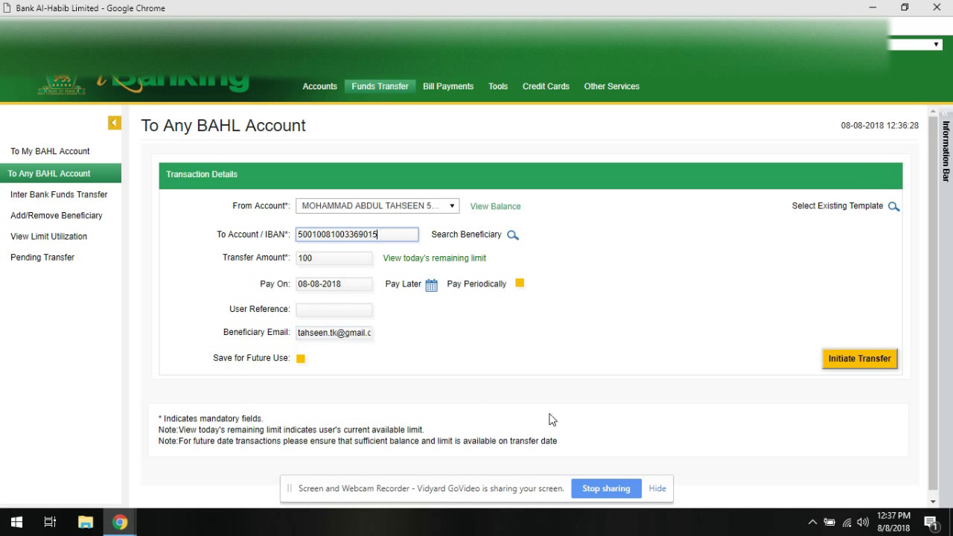
pyautogui.click(859, 364)
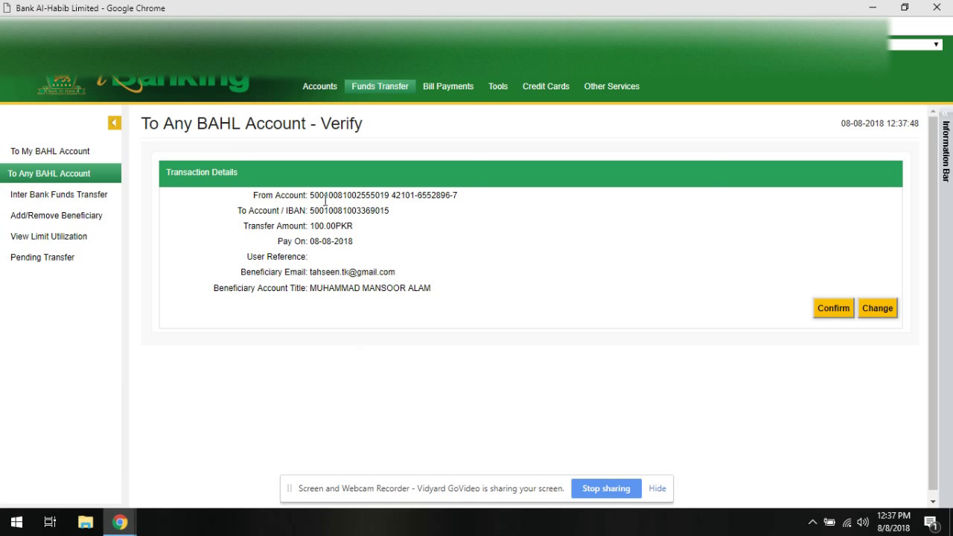
# Review the IBAN, account title and amount on the Verify page, then return to Account Summary.
pyautogui.moveTo(390, 211); pyautogui.dragTo(311, 214)
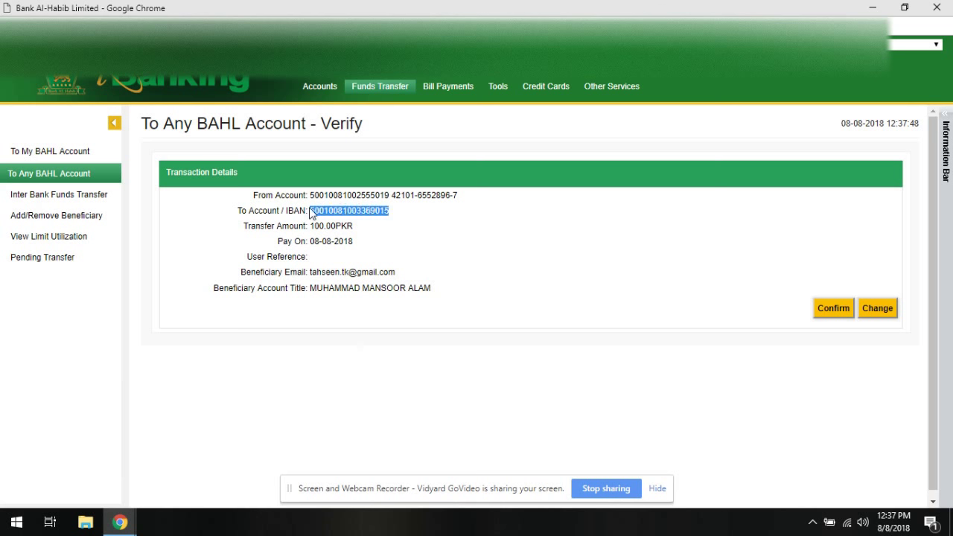
pyautogui.click(392, 236)
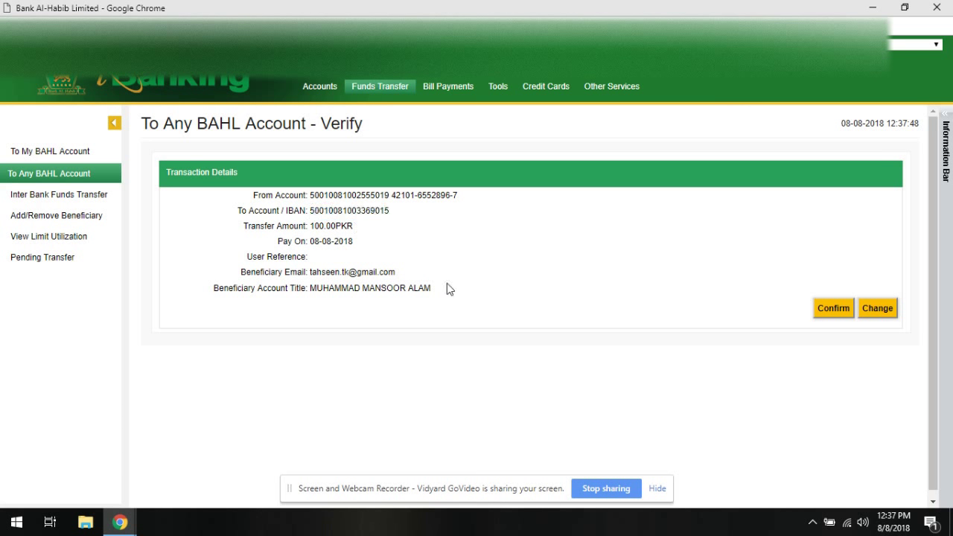
pyautogui.moveTo(429, 288); pyautogui.dragTo(315, 291)
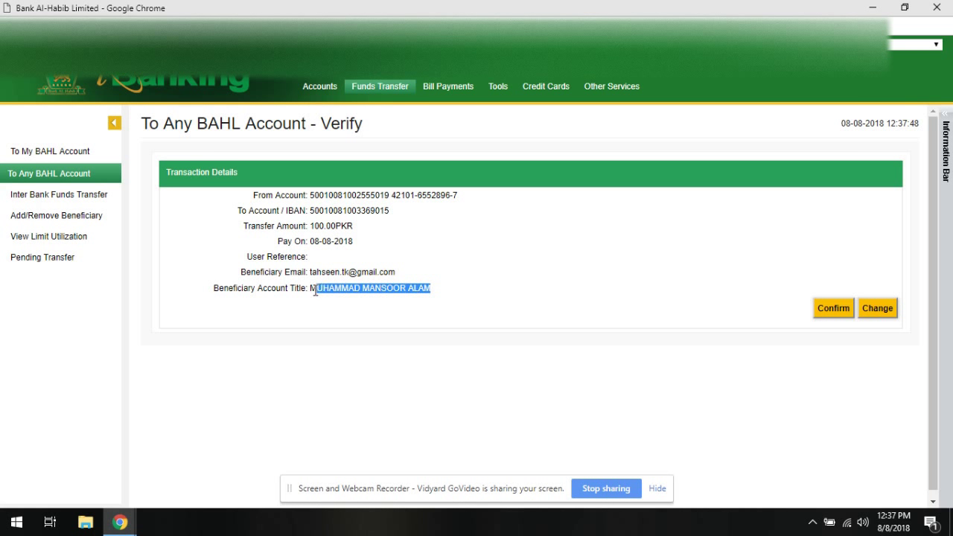
pyautogui.click(448, 299)
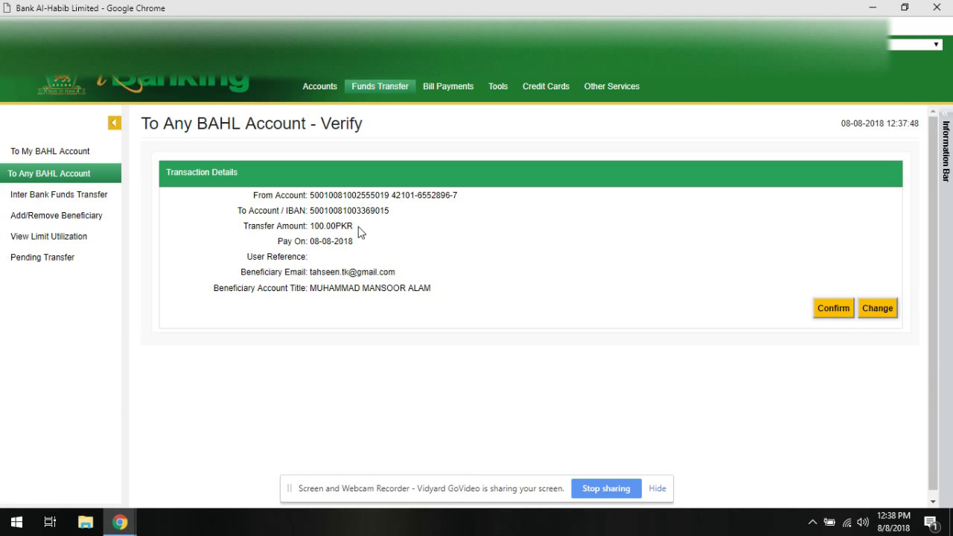
pyautogui.moveTo(362, 230); pyautogui.dragTo(312, 236)
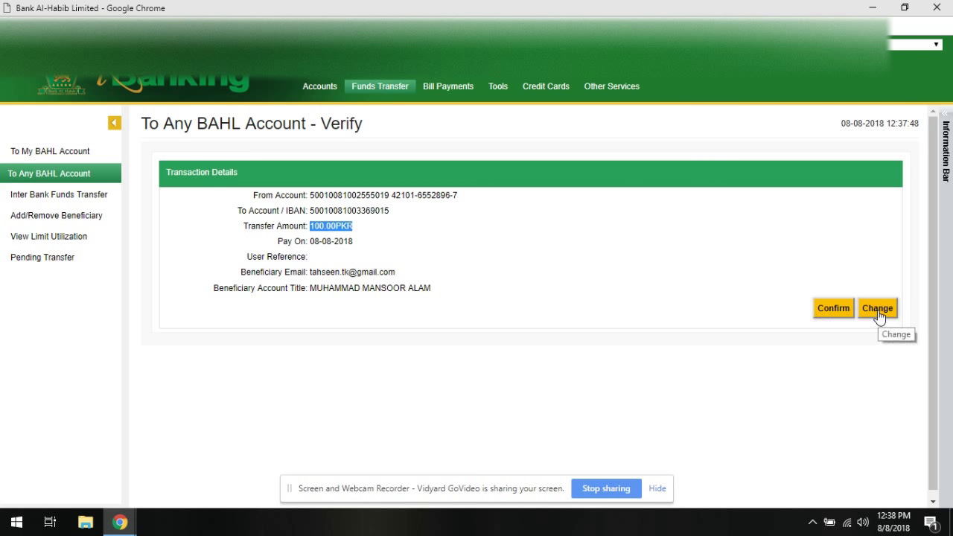
pyautogui.click(499, 268)
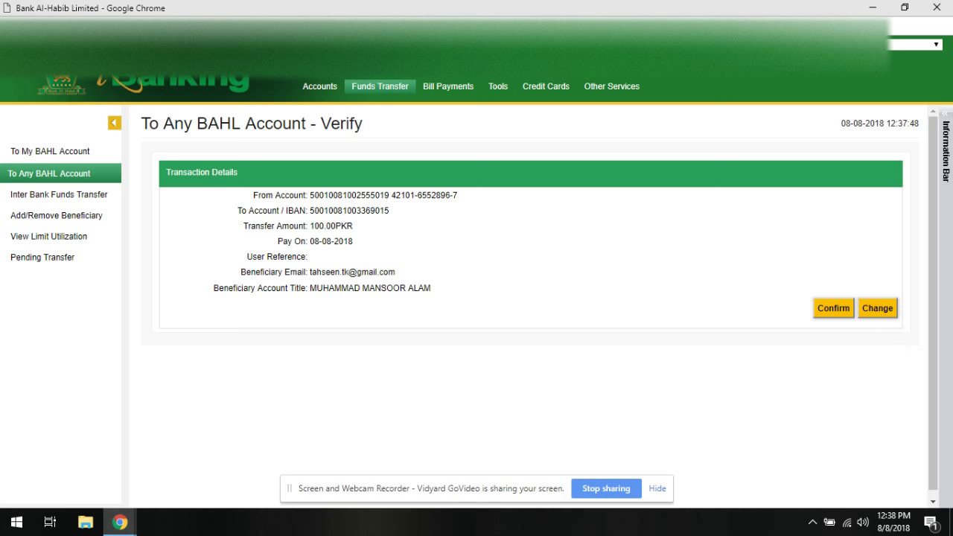
pyautogui.click(320, 86)
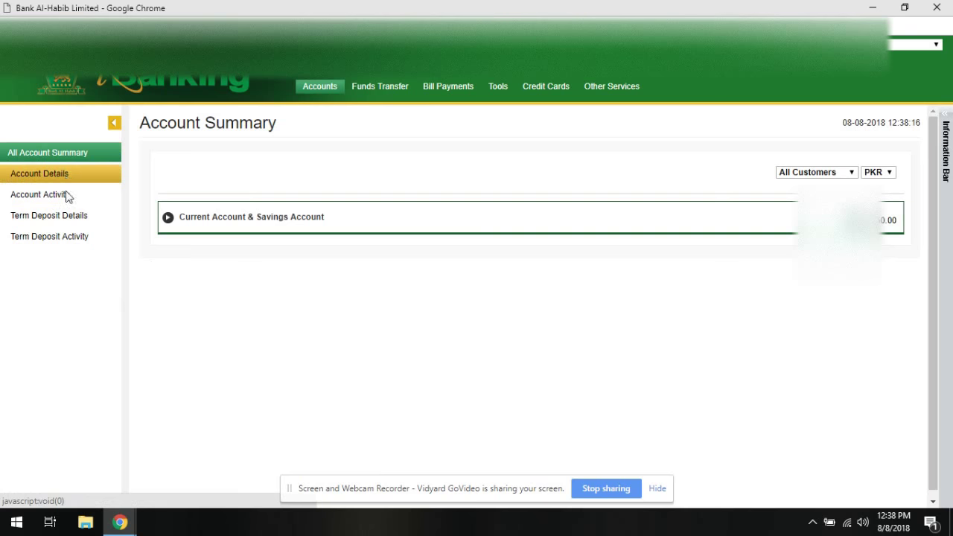
# Open Inter Bank Funds Transfer, pick the From Account, and choose Silk Bank as the bank.
pyautogui.click(398, 90)
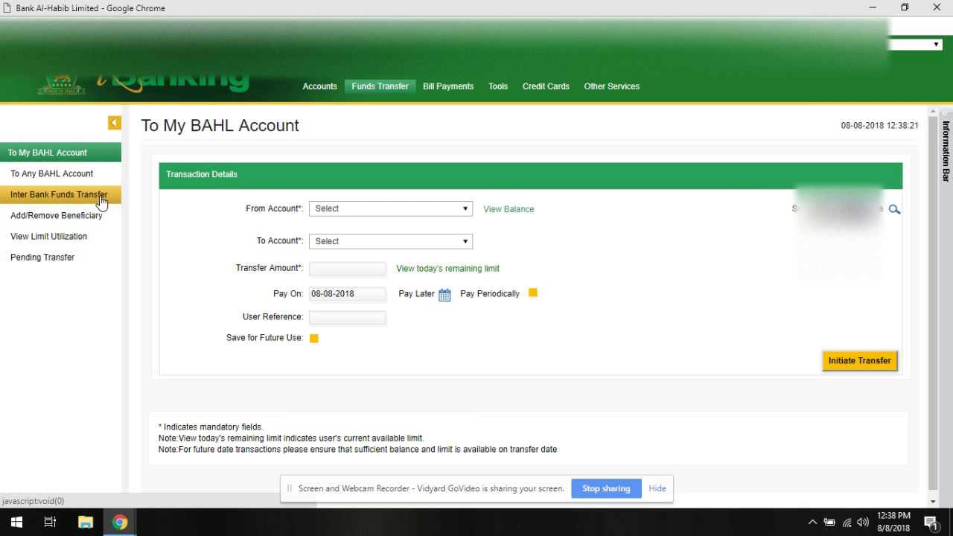
pyautogui.click(102, 202)
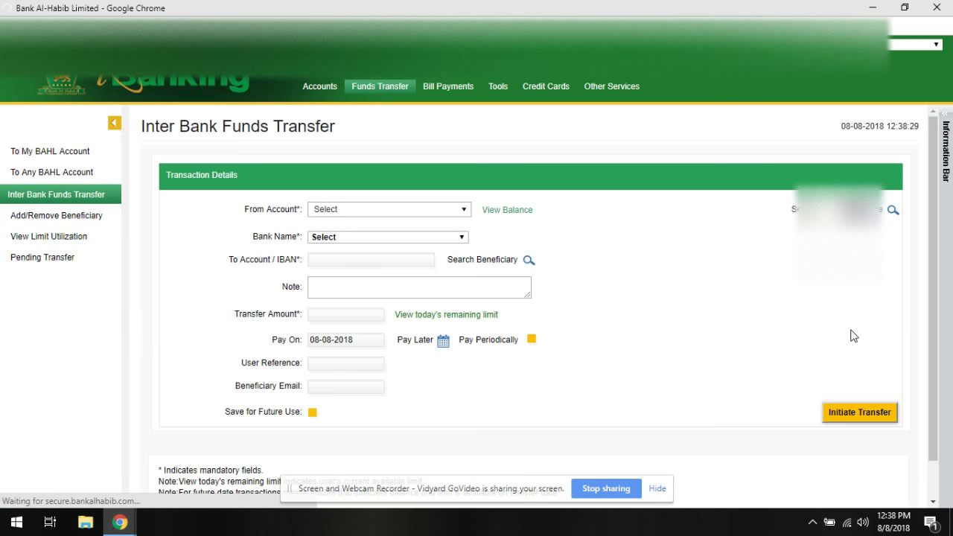
pyautogui.click(410, 213)
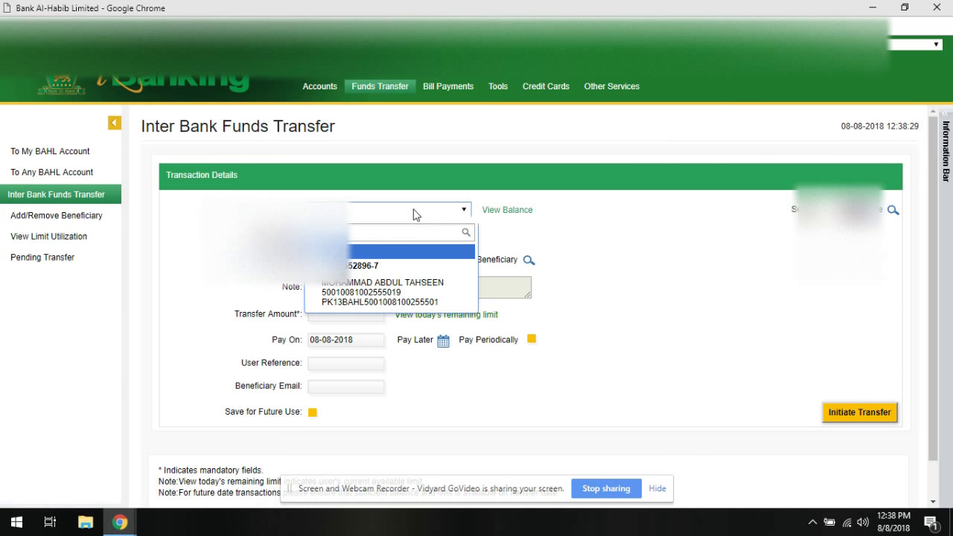
pyautogui.click(417, 297)
pyautogui.click(378, 237)
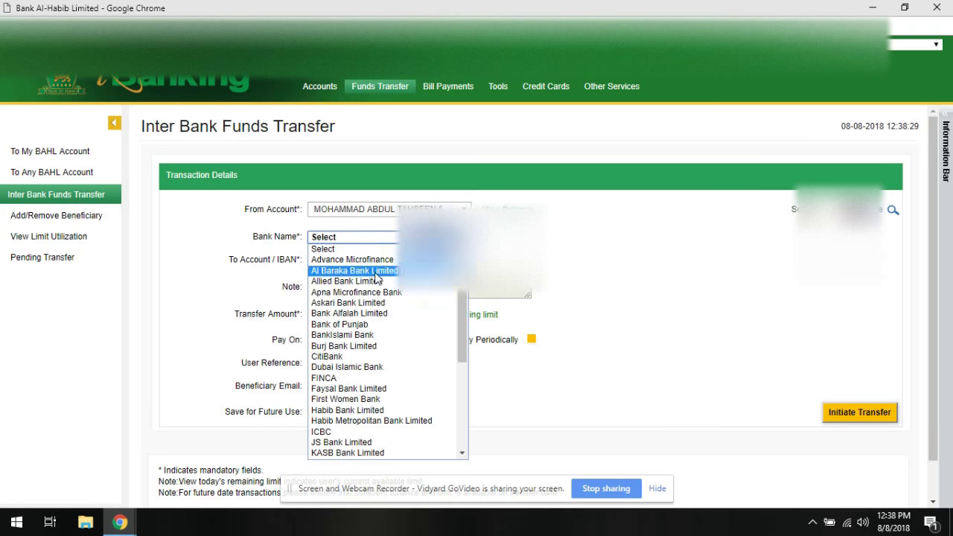
pyautogui.scroll(-5, 373, 300)
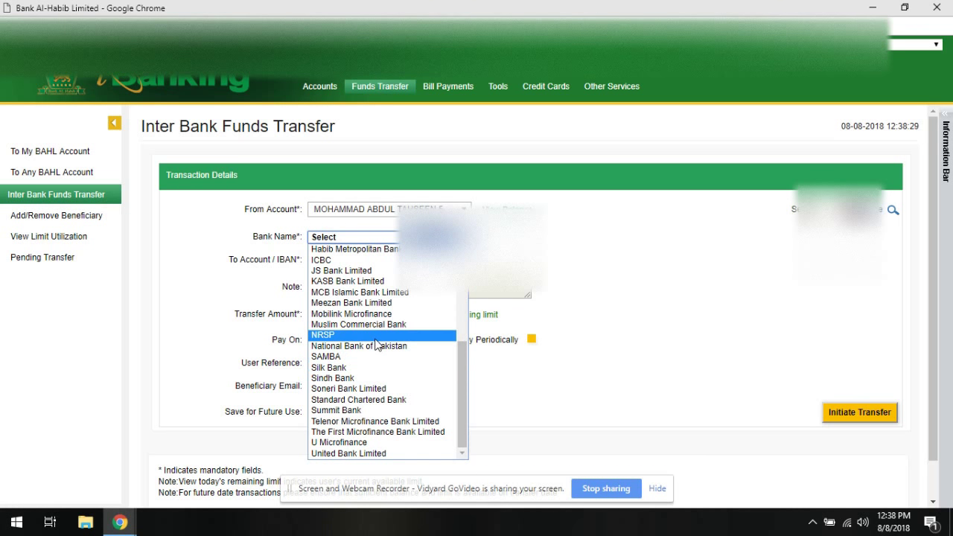
pyautogui.click(373, 367)
# Step through the IBAN, amount and beneficiary e-mail fields empty, then go to Bill Payments.
pyautogui.click(344, 262)
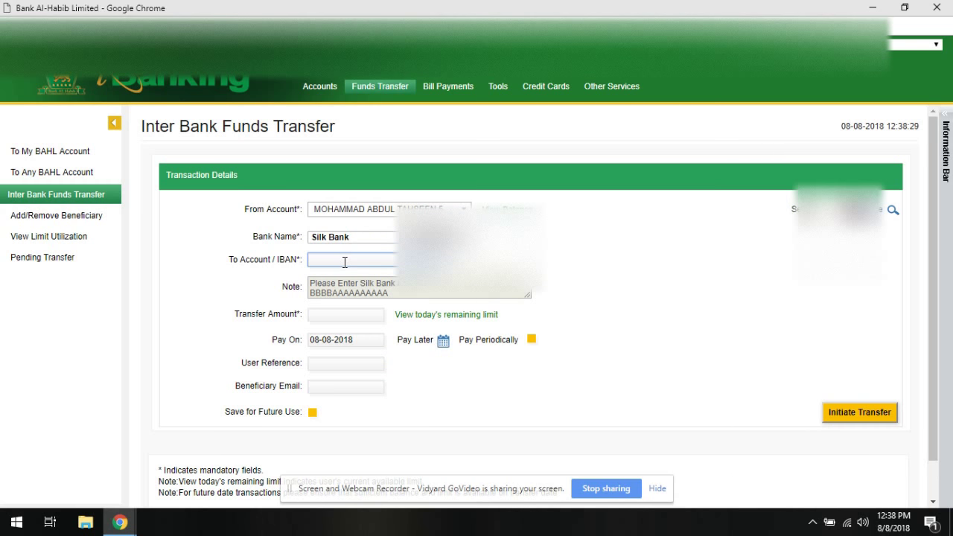
pyautogui.click(342, 318)
pyautogui.click(337, 388)
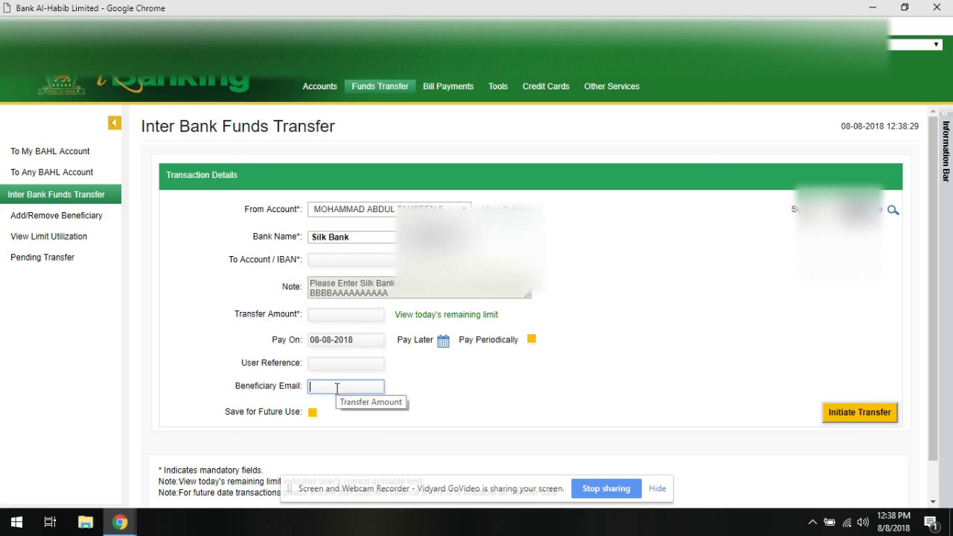
pyautogui.click(431, 428)
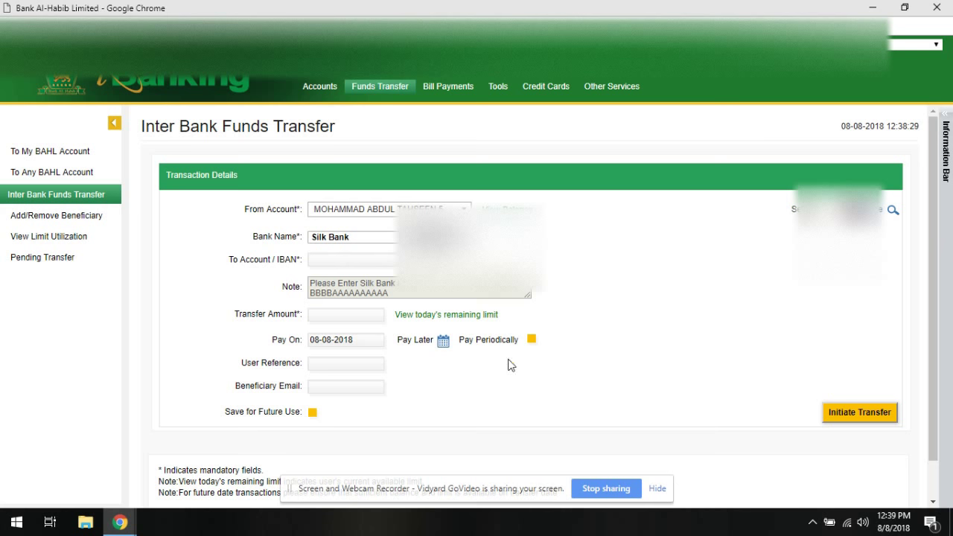
pyautogui.click(458, 92)
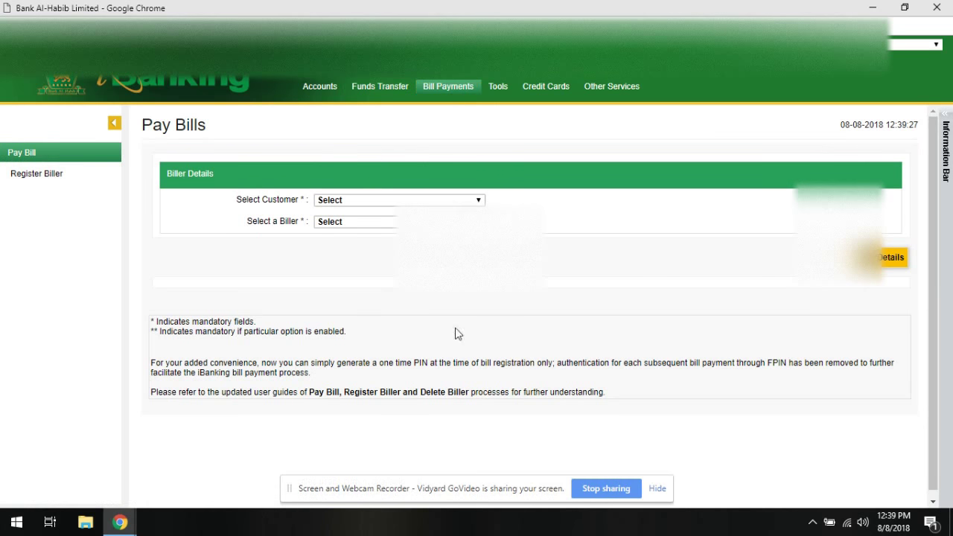
# Choose the customer, browse the registered billers without selecting one, then go to Register Biller.
pyautogui.click(379, 199)
pyautogui.click(382, 223)
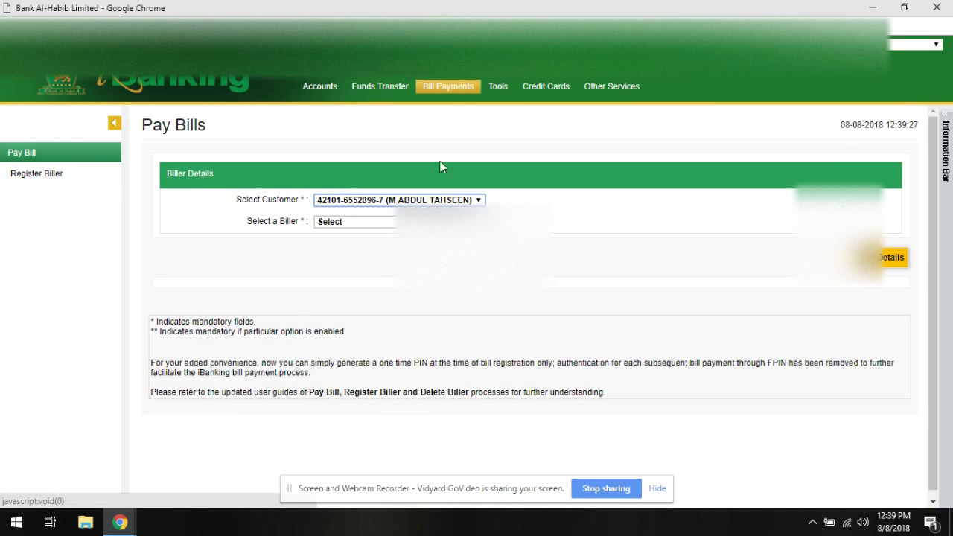
pyautogui.click(350, 221)
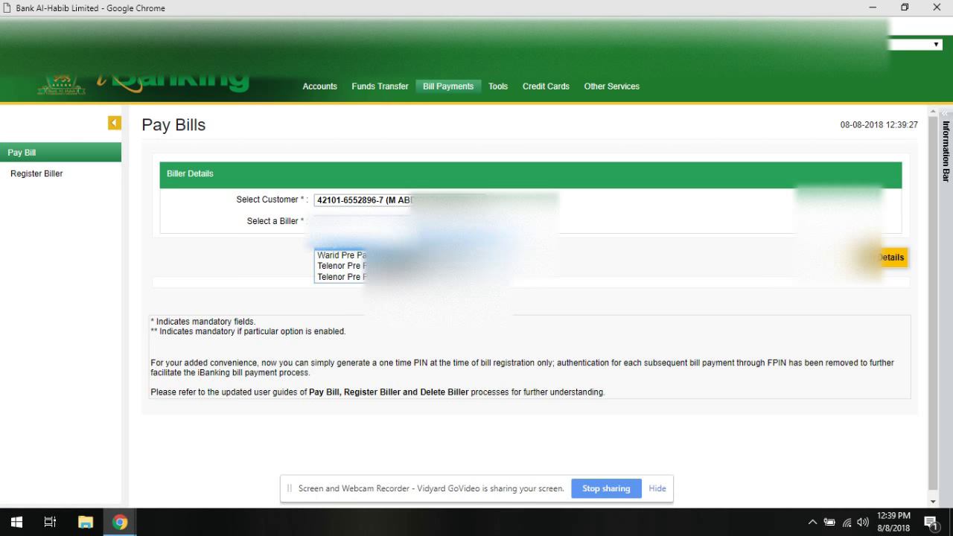
pyautogui.click(556, 256)
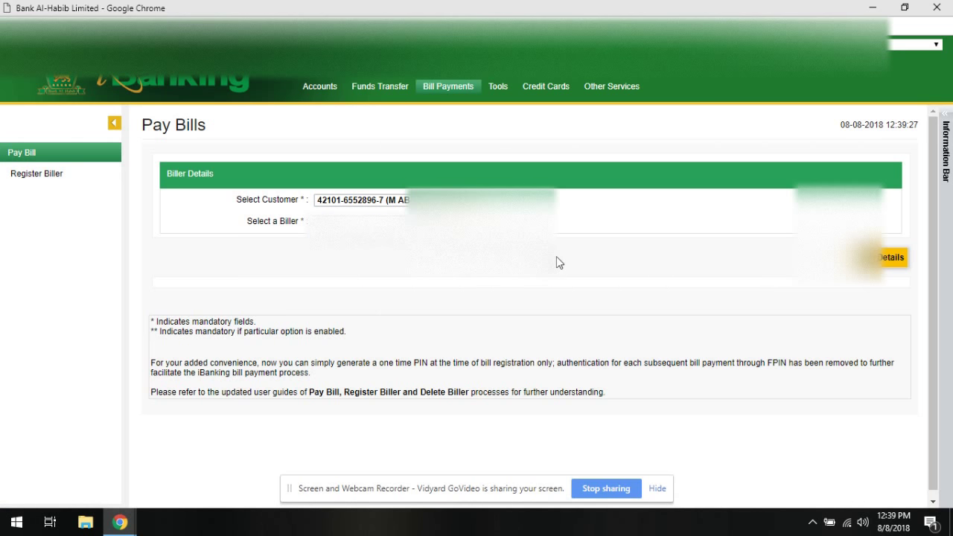
pyautogui.click(42, 149)
pyautogui.click(379, 221)
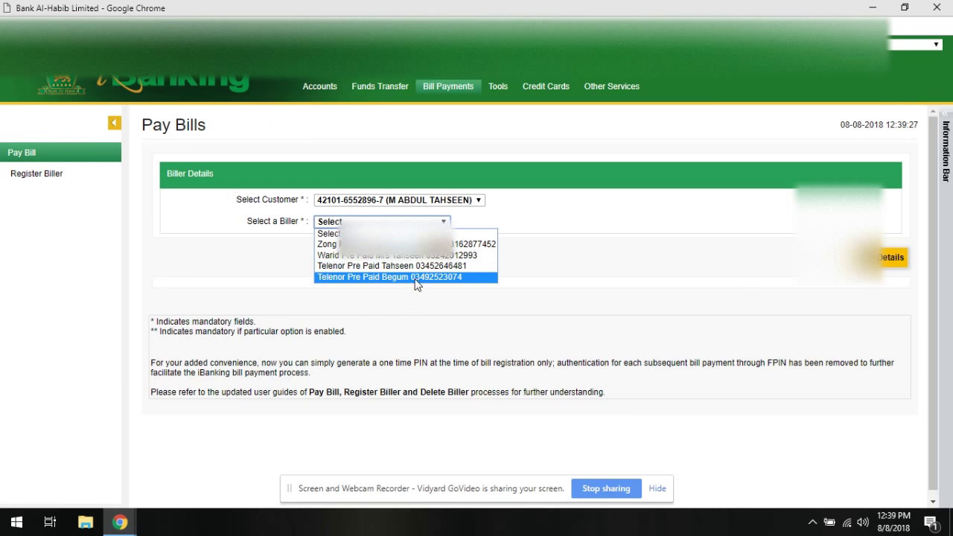
pyautogui.click(539, 277)
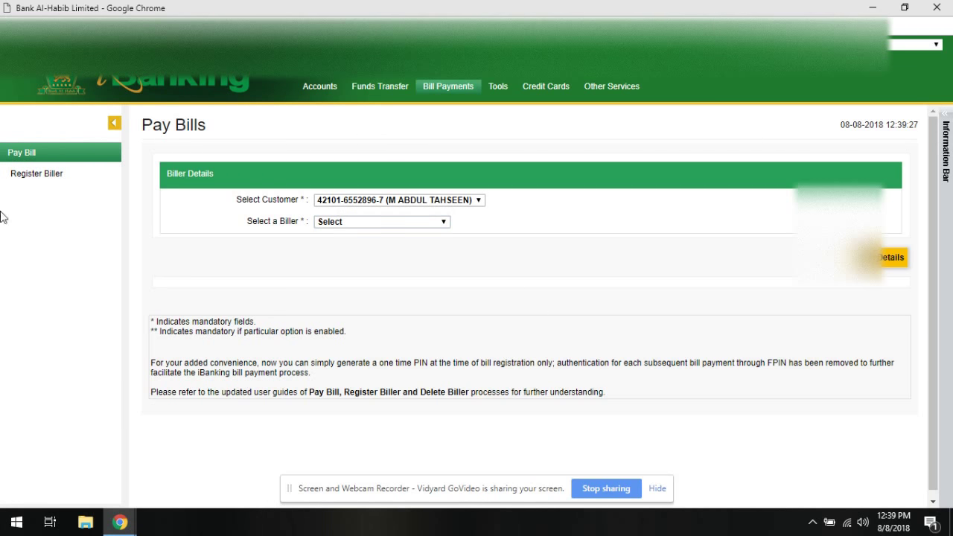
pyautogui.click(48, 183)
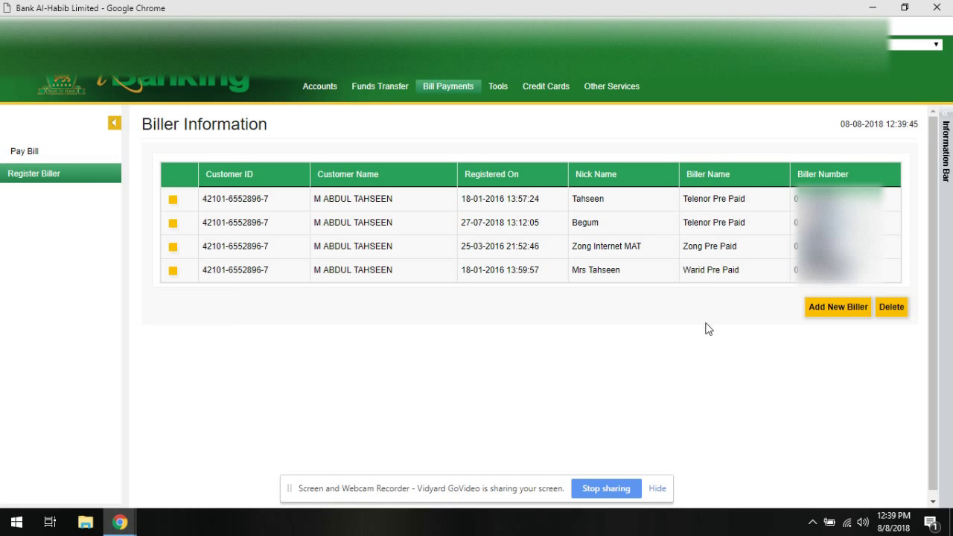
# Start a new biller with group Telco Pre Paid Companies and biller Warid Pre Paid.
pyautogui.click(842, 313)
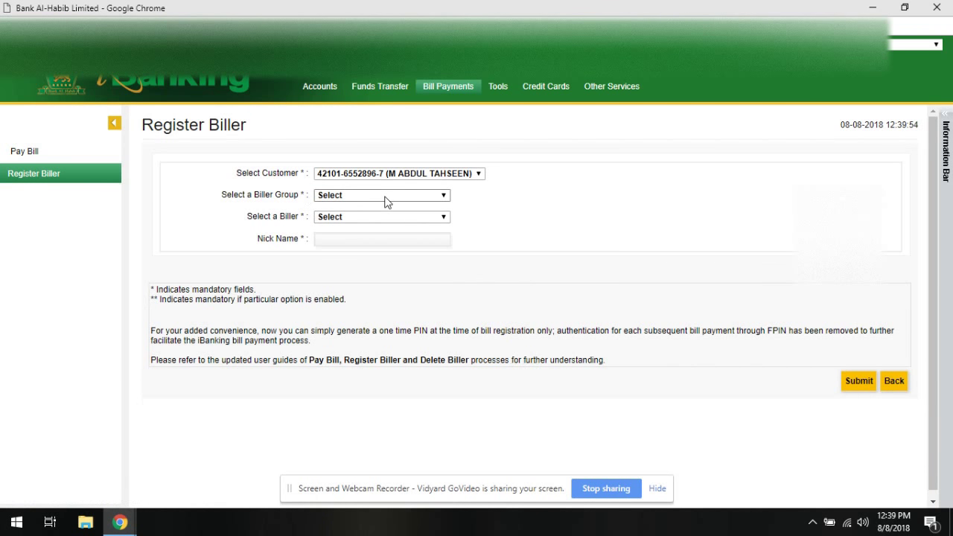
pyautogui.click(386, 198)
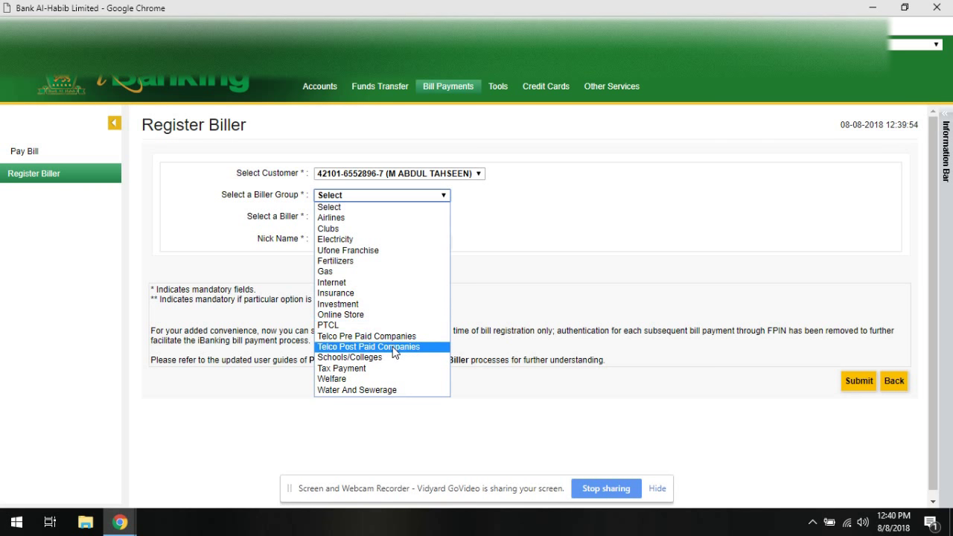
pyautogui.click(395, 336)
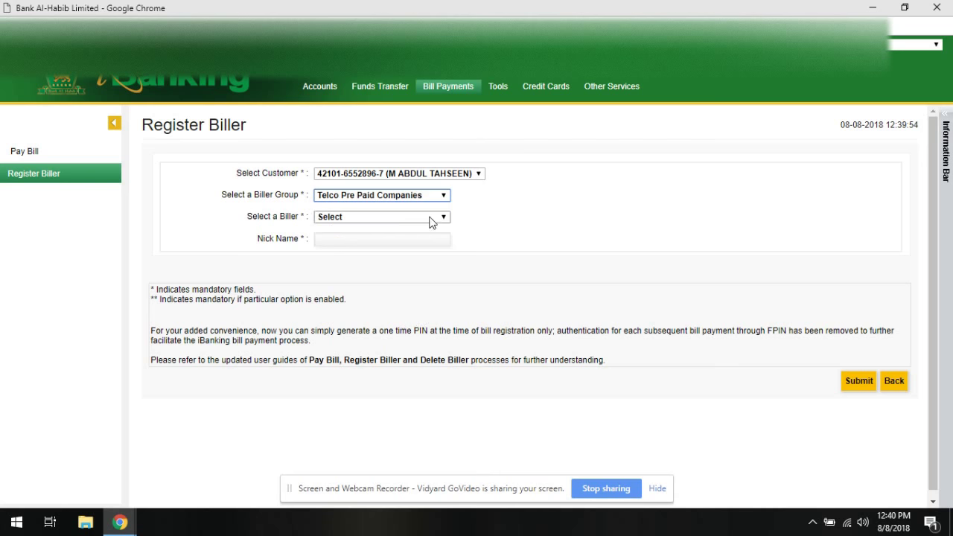
pyautogui.click(396, 236)
pyautogui.click(396, 217)
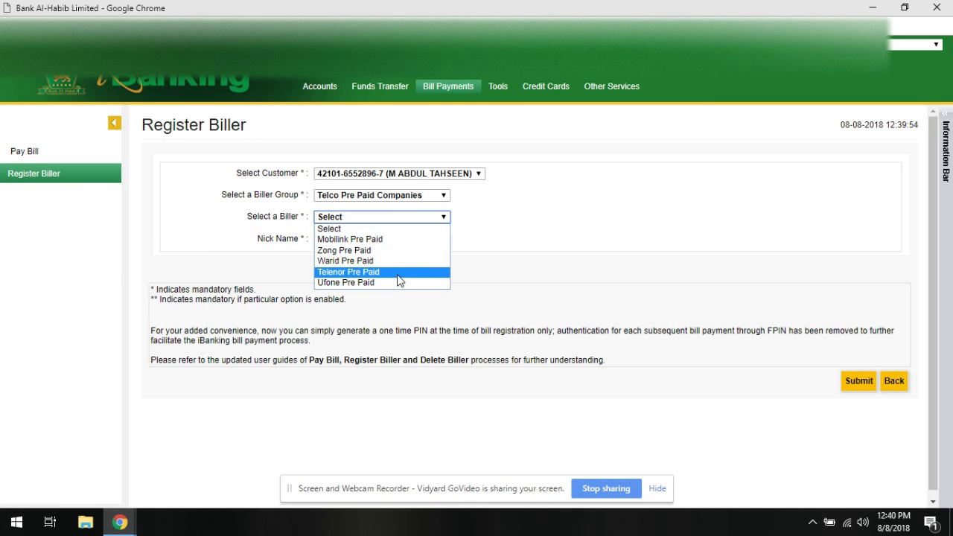
pyautogui.click(398, 262)
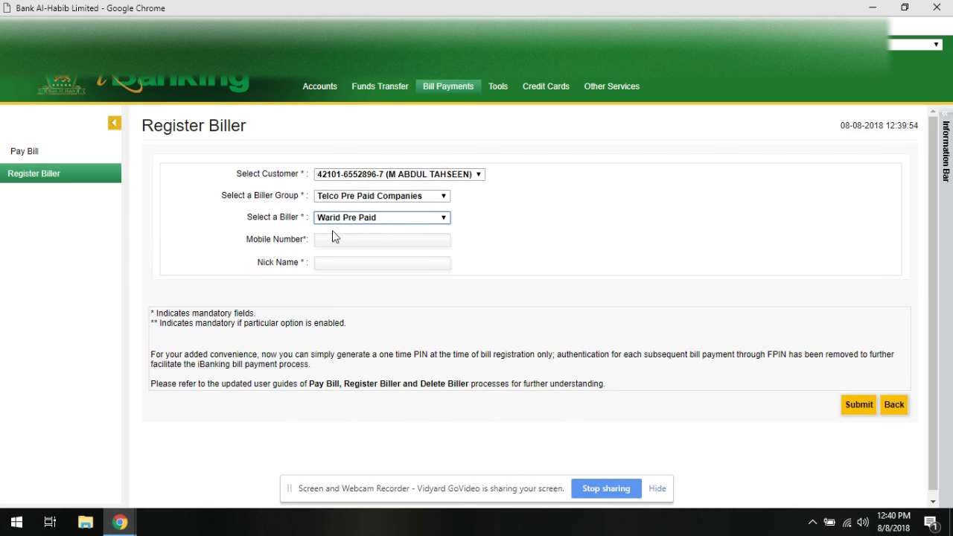
# Enter the mobile number and a nickname, then submit the biller for verification.
pyautogui.click(357, 238)
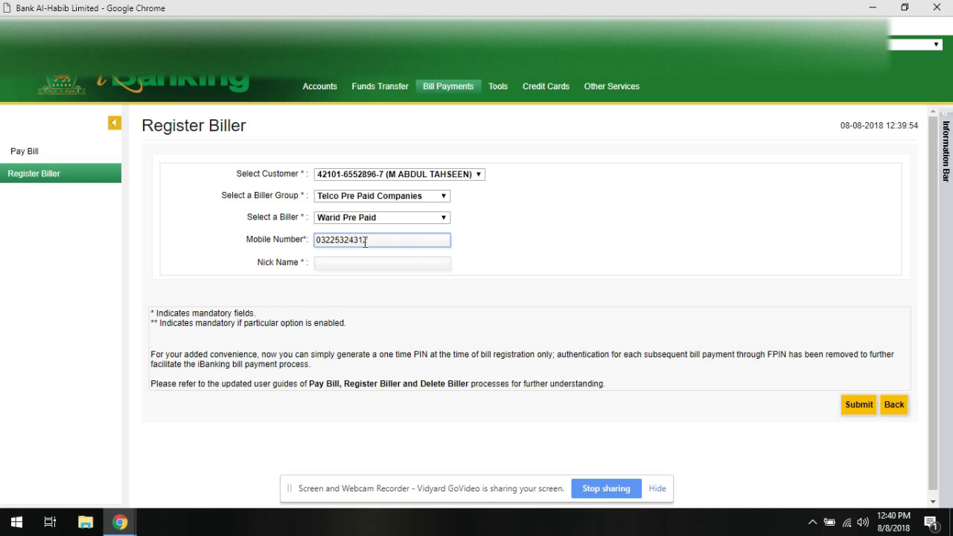
pyautogui.click(382, 265)
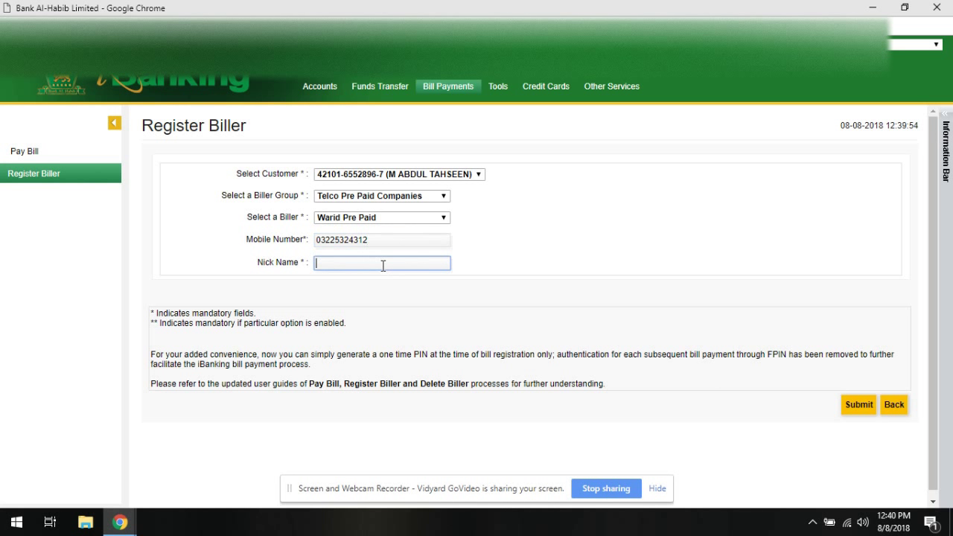
pyautogui.write('Farray')
pyautogui.click(859, 406)
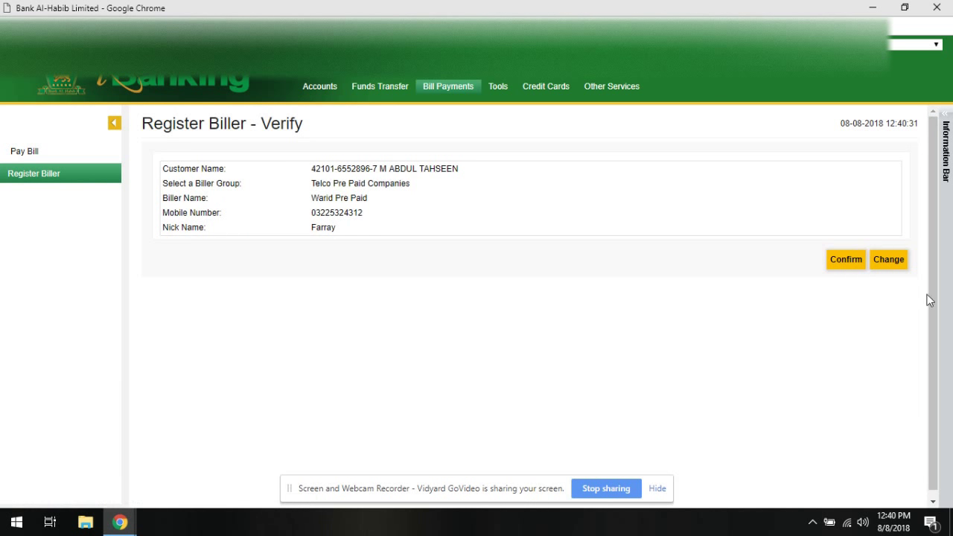
# Confirm the Warid Pre Paid biller, authorize it with the Financial PIN, and acknowledge success.
pyautogui.click(841, 261)
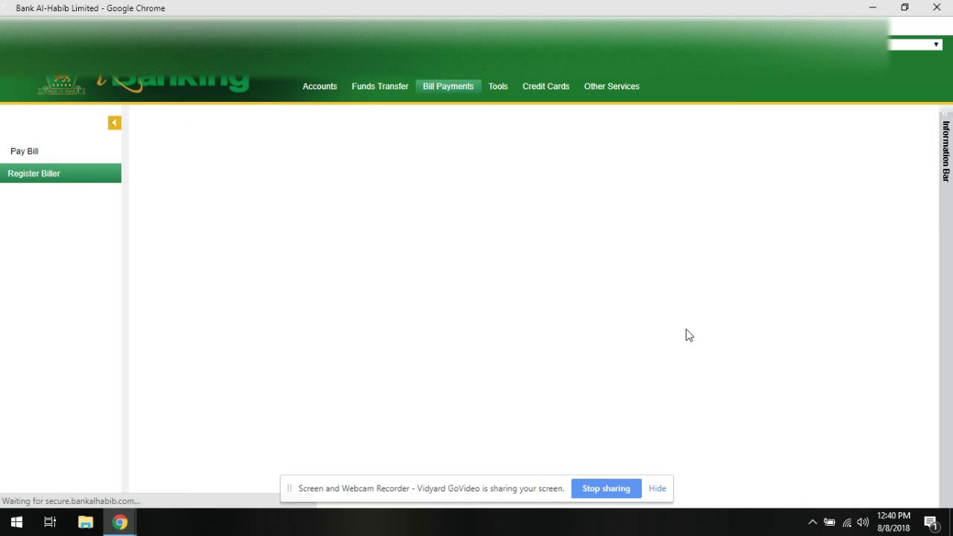
pyautogui.click(359, 192)
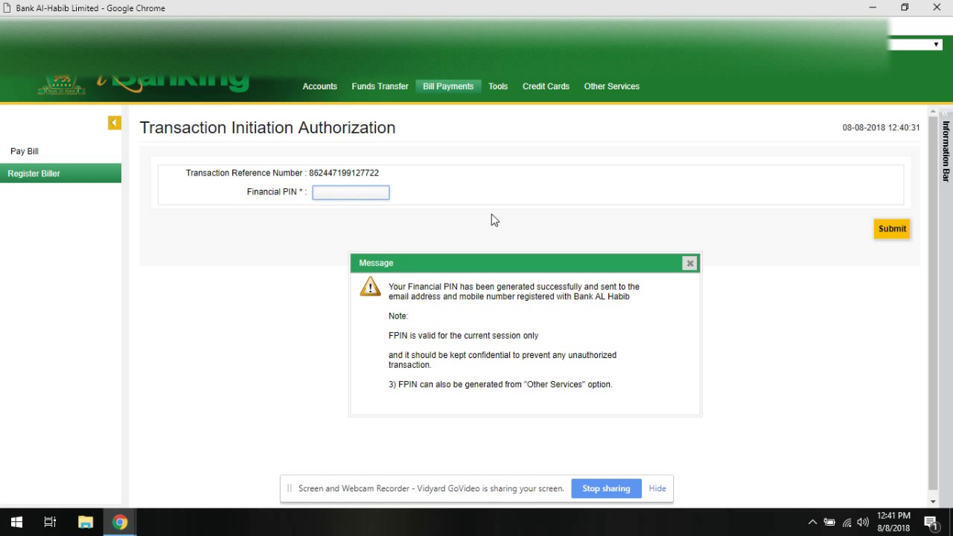
pyautogui.write('1**')
pyautogui.press('Return')
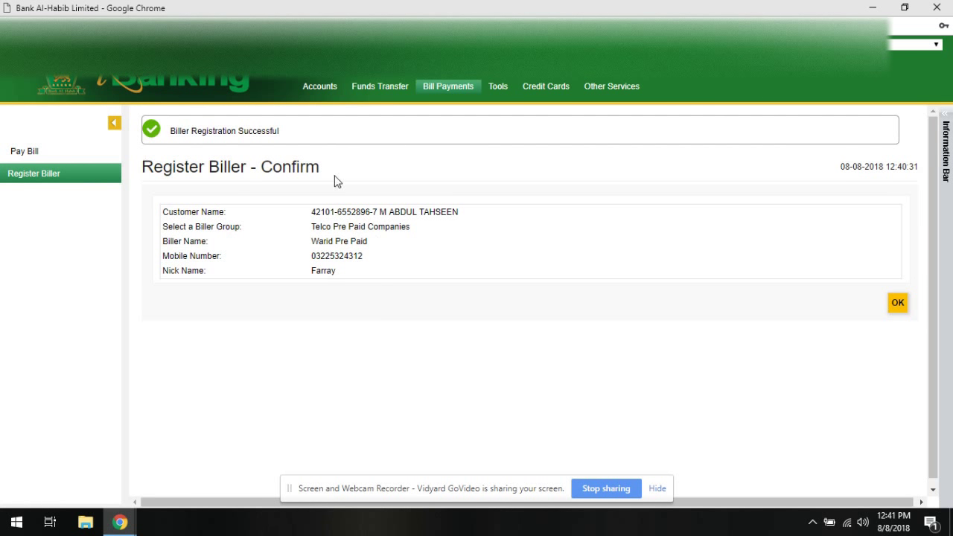
pyautogui.click(902, 311)
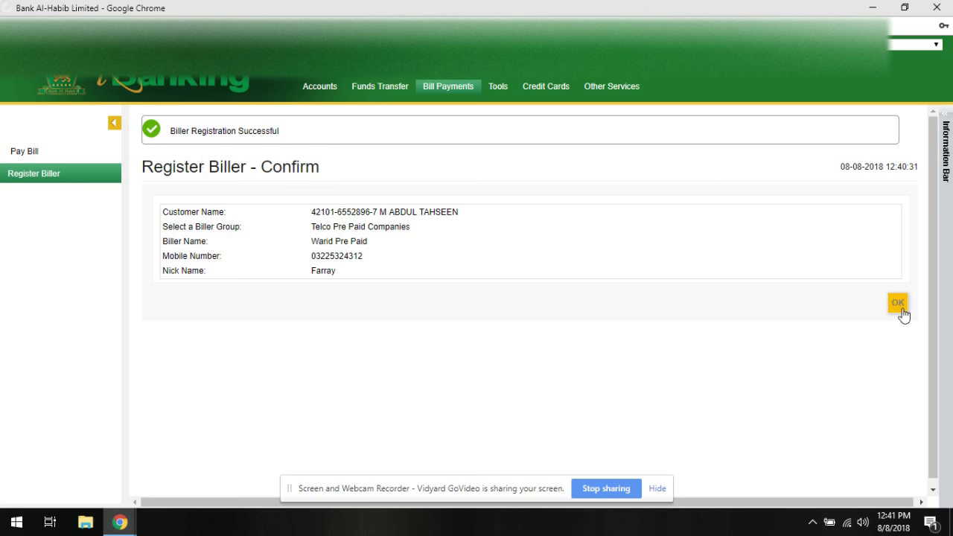
# Start a bill payment for the customer to the Warid Pre Paid biller and fetch its details.
pyautogui.click(38, 153)
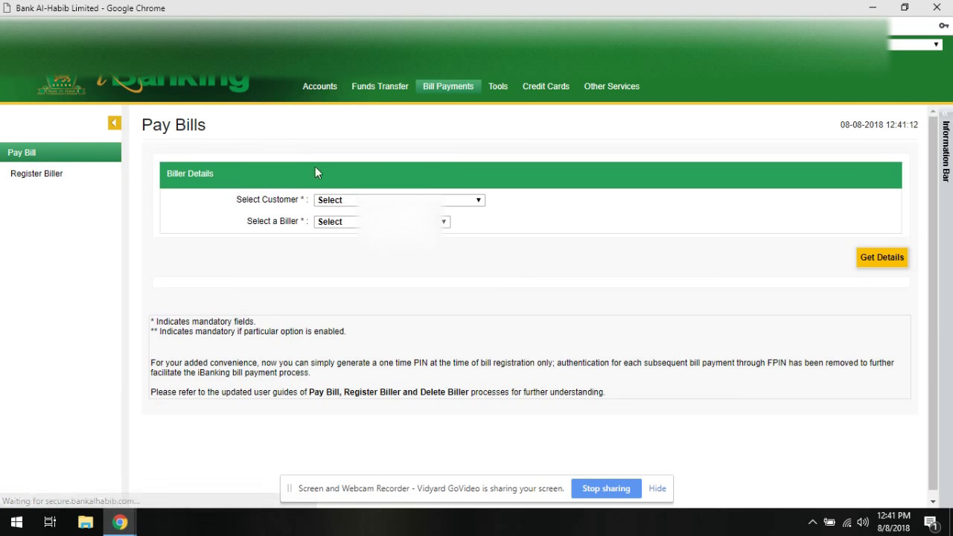
pyautogui.click(365, 200)
pyautogui.click(379, 223)
pyautogui.click(379, 221)
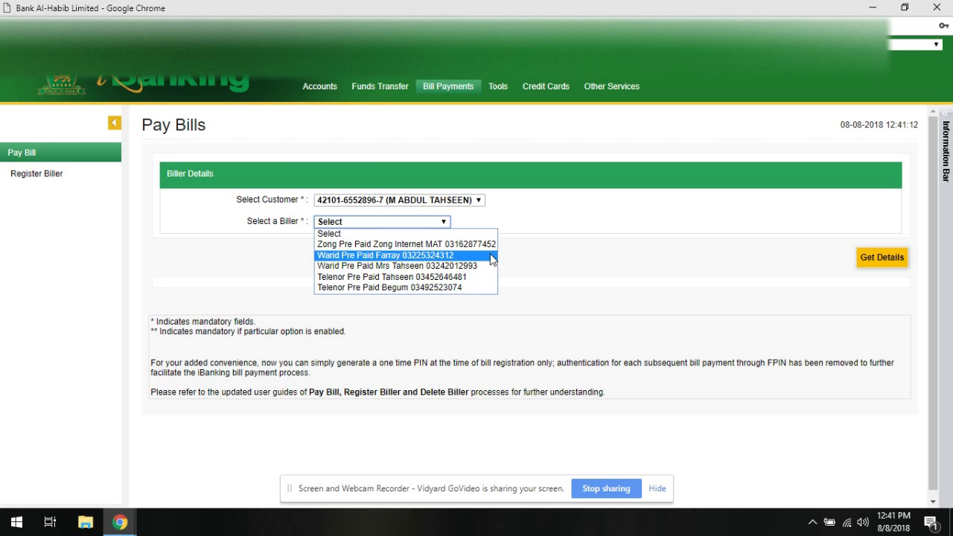
pyautogui.click(477, 255)
pyautogui.click(861, 259)
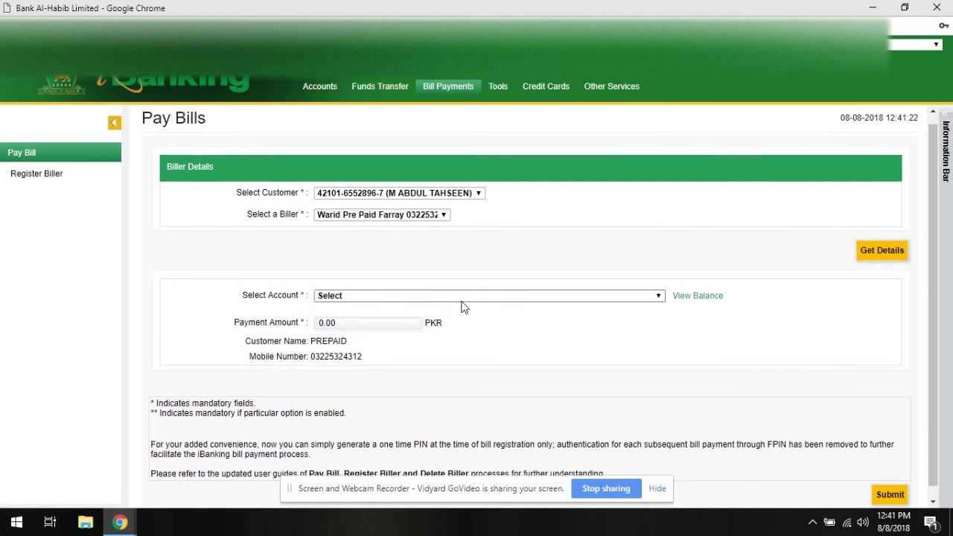
# Choose the paying account and replace the 0.00 payment amount with 250.
pyautogui.click(355, 306)
pyautogui.click(358, 337)
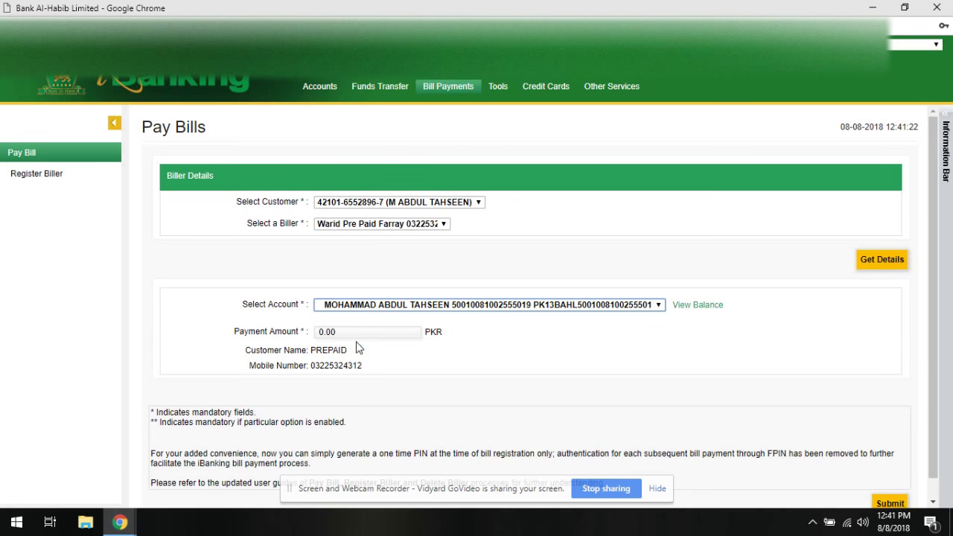
pyautogui.click(362, 332)
pyautogui.moveTo(362, 332); pyautogui.dragTo(230, 344)
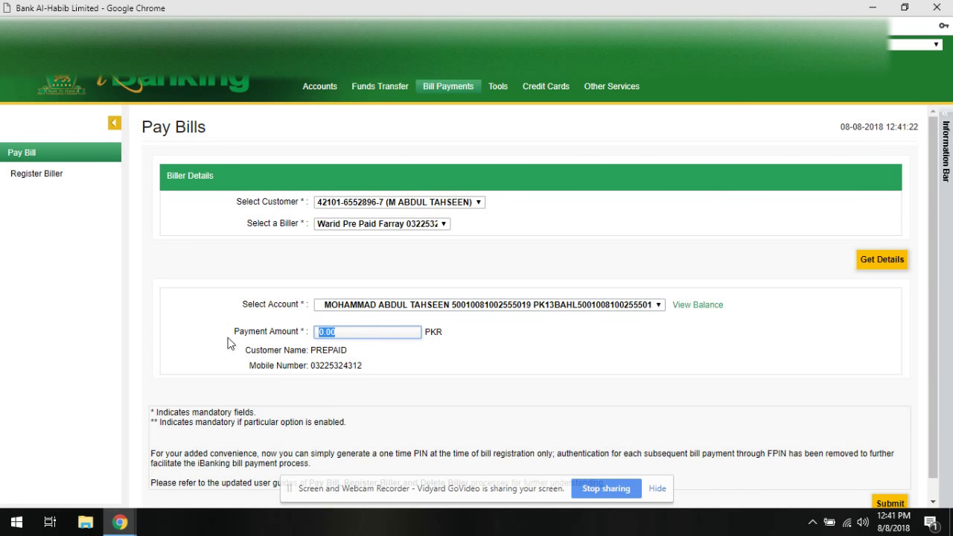
pyautogui.write('250')
pyautogui.scroll(-1, 286, 334)
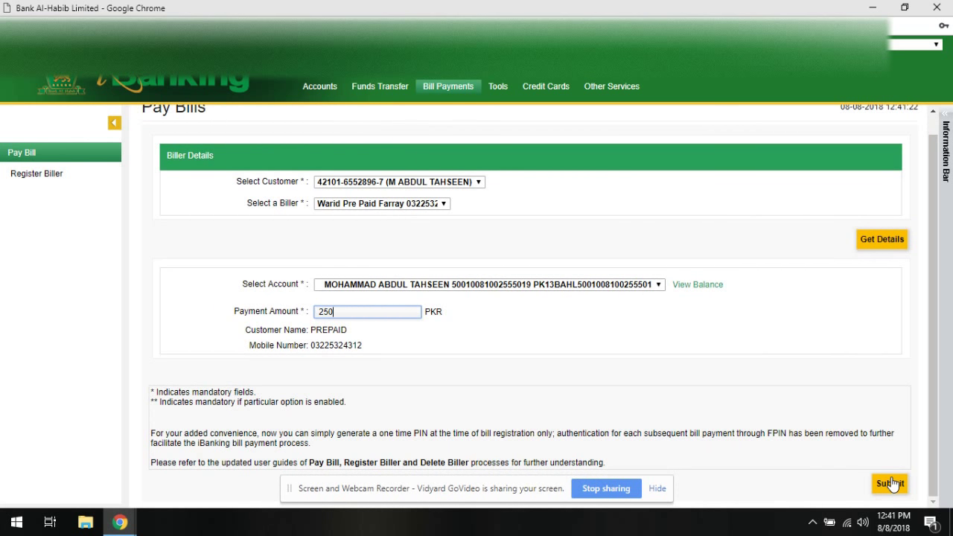
pyautogui.tripleClick(423, 347)
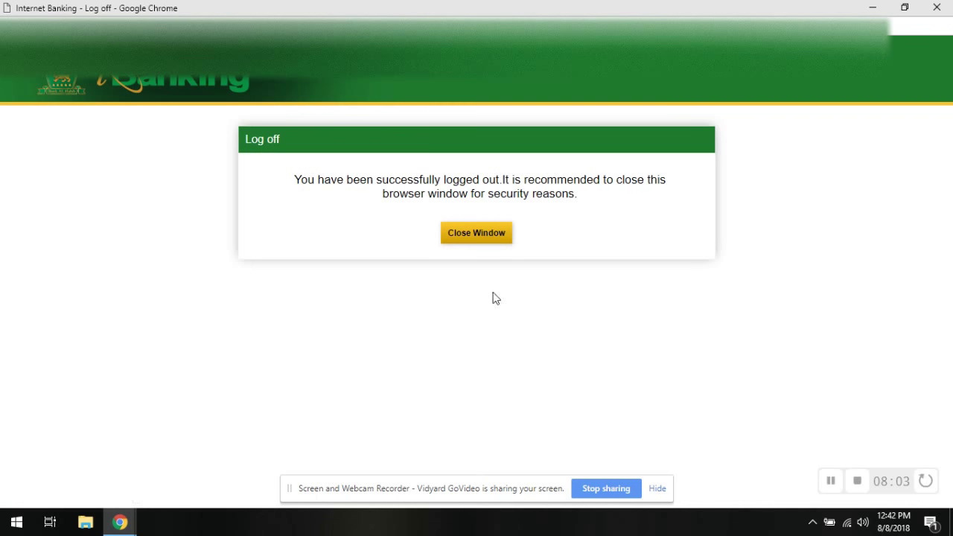
# Close the logged-off banking window, leaving the Security Alert page.
pyautogui.click(482, 231)
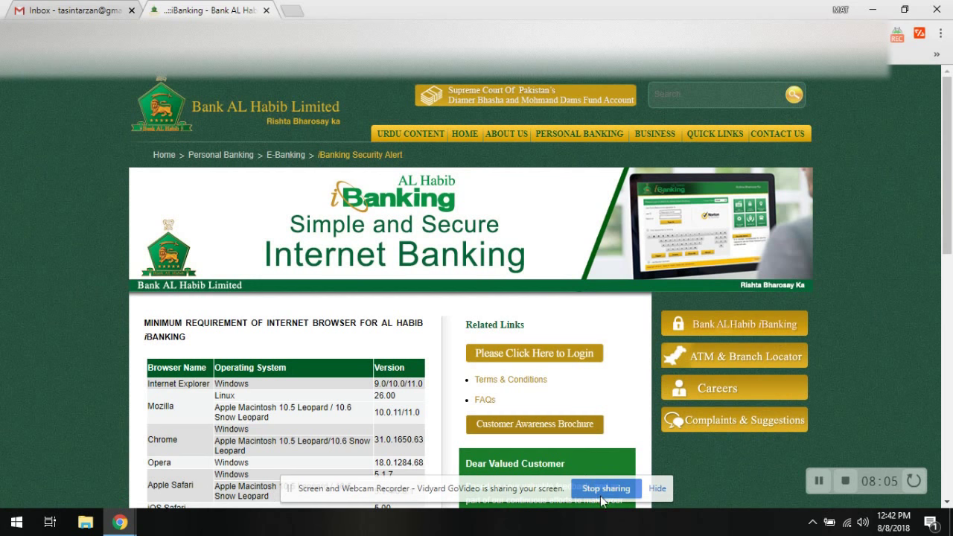
pyautogui.click(819, 484)
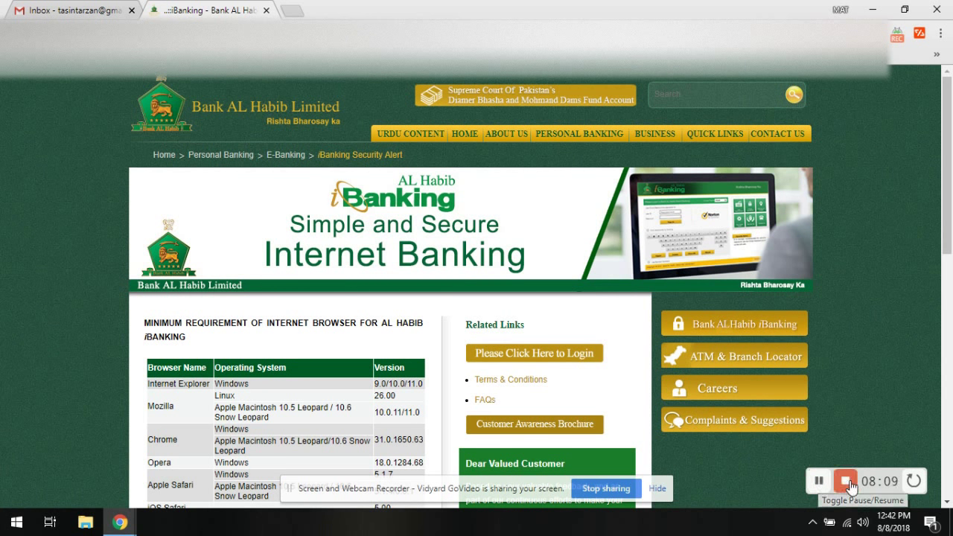